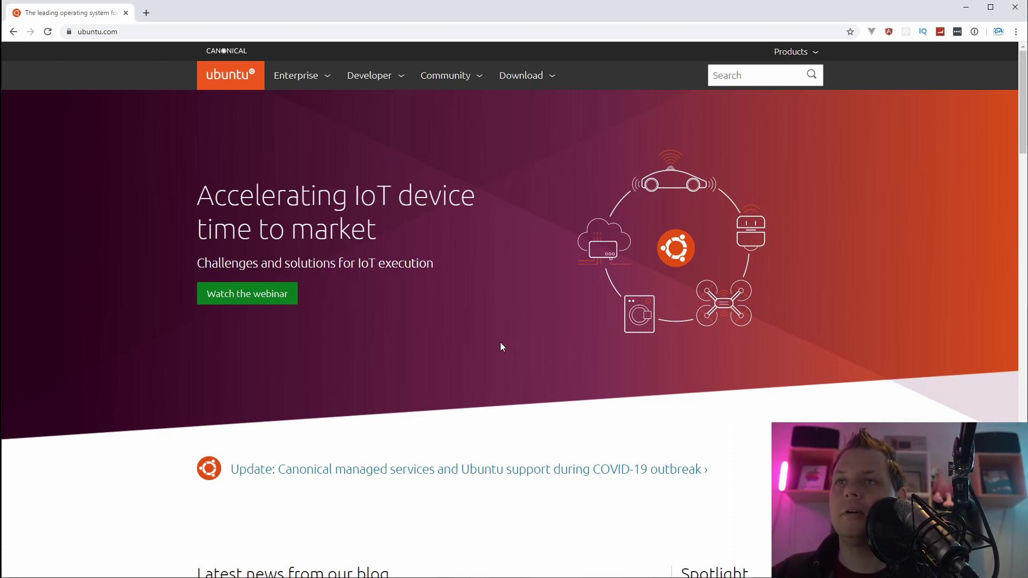
- Reload ubuntu.com and start the Ubuntu Server 19.10 download from the Download menu
{"action": "left_click", "coordinate": [130, 31]}
{"action": "key", "text": "End"}
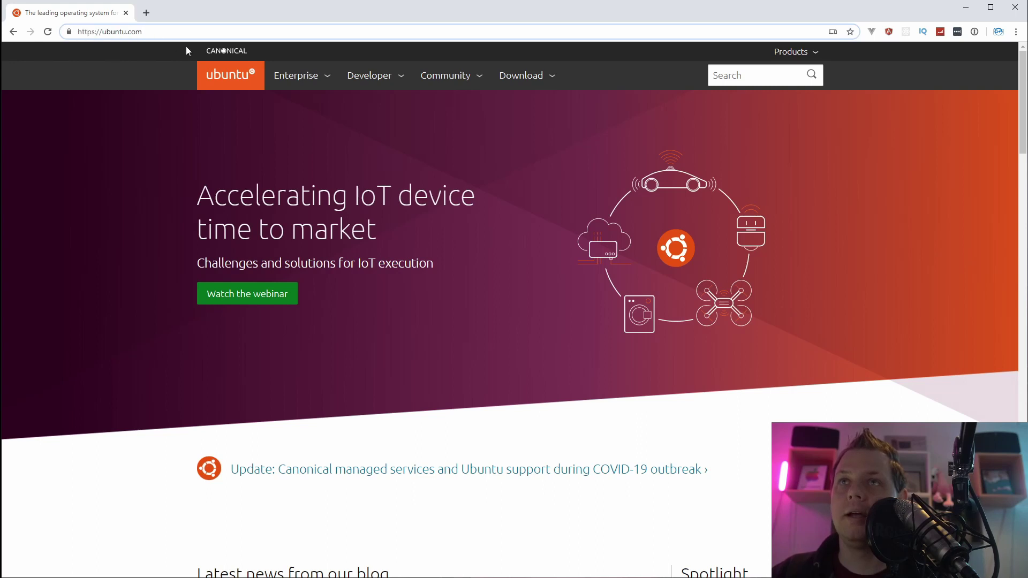
{"action": "left_click", "coordinate": [510, 79]}
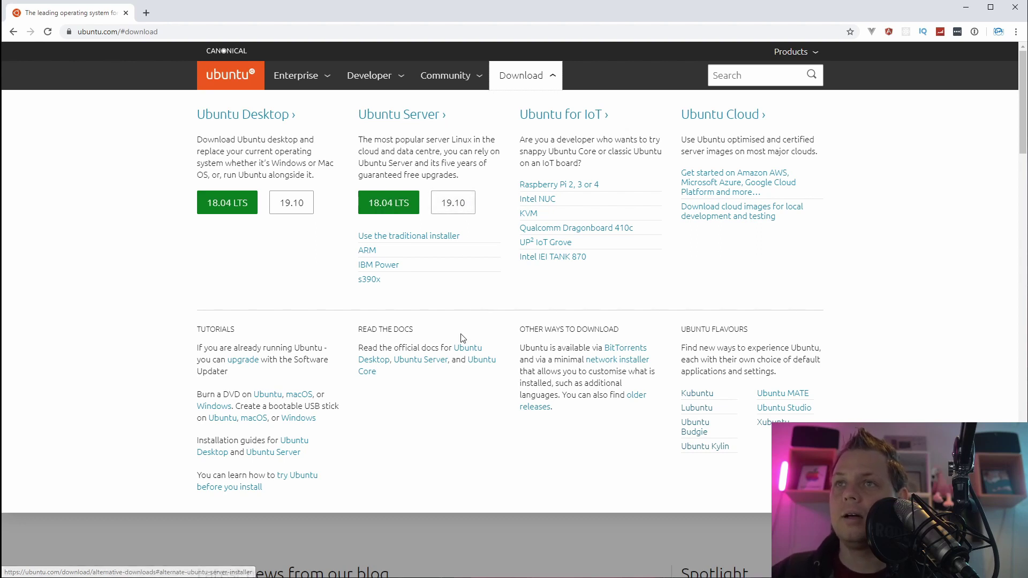
{"action": "left_click", "coordinate": [455, 209]}
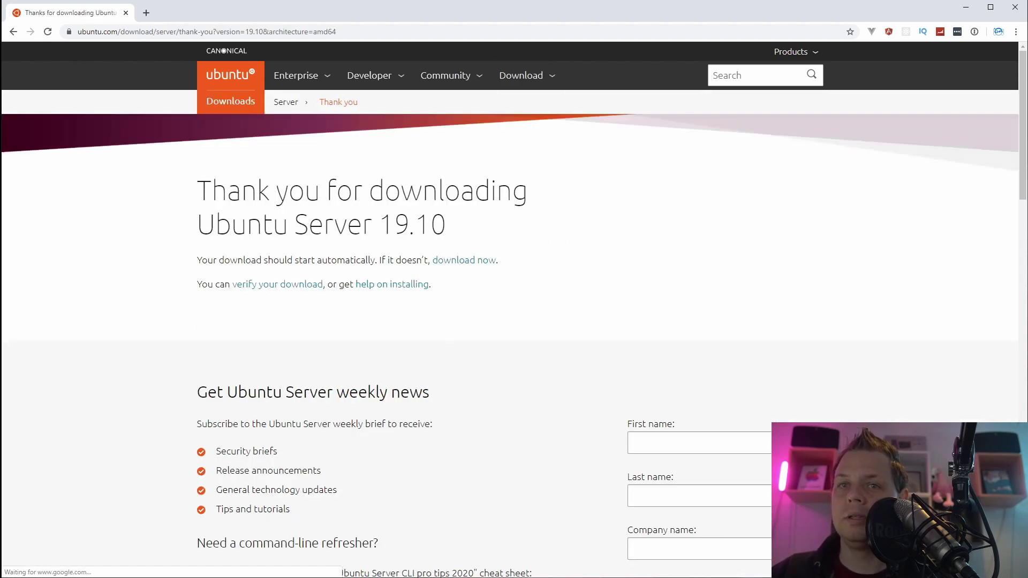
- Cancel the Ubuntu Server download and switch to Hyper-V Manager
{"action": "scroll", "coordinate": [429, 500], "scroll_direction": "down", "scroll_amount": 8}
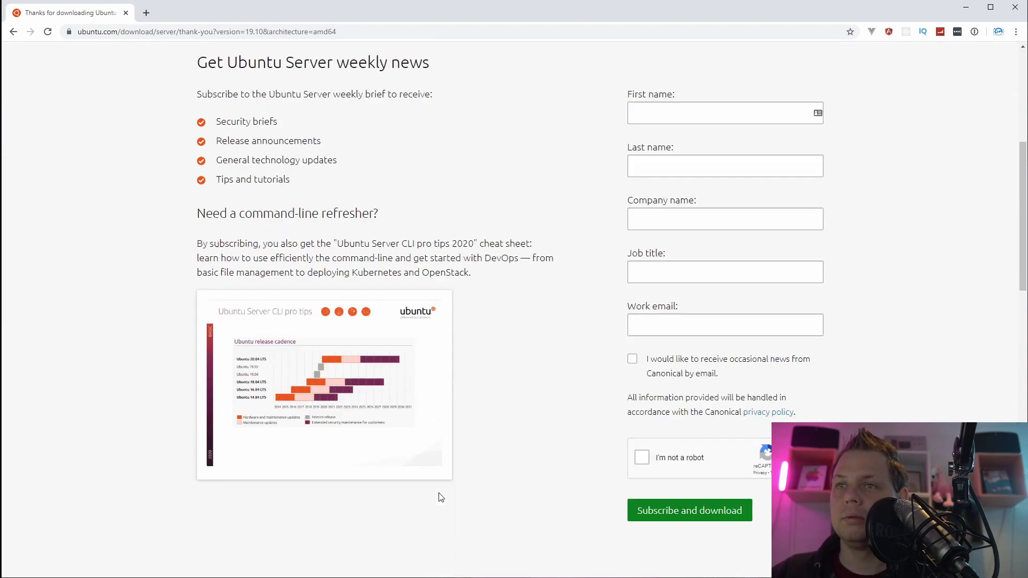
{"action": "scroll", "coordinate": [438, 450], "scroll_direction": "up", "scroll_amount": 8}
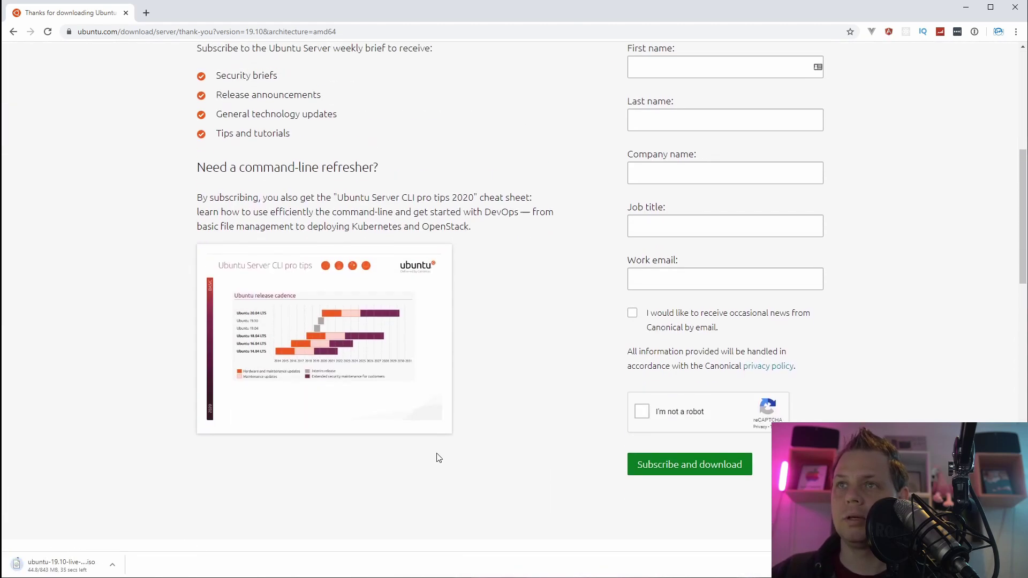
{"action": "left_click", "coordinate": [113, 564]}
{"action": "left_click", "coordinate": [134, 547]}
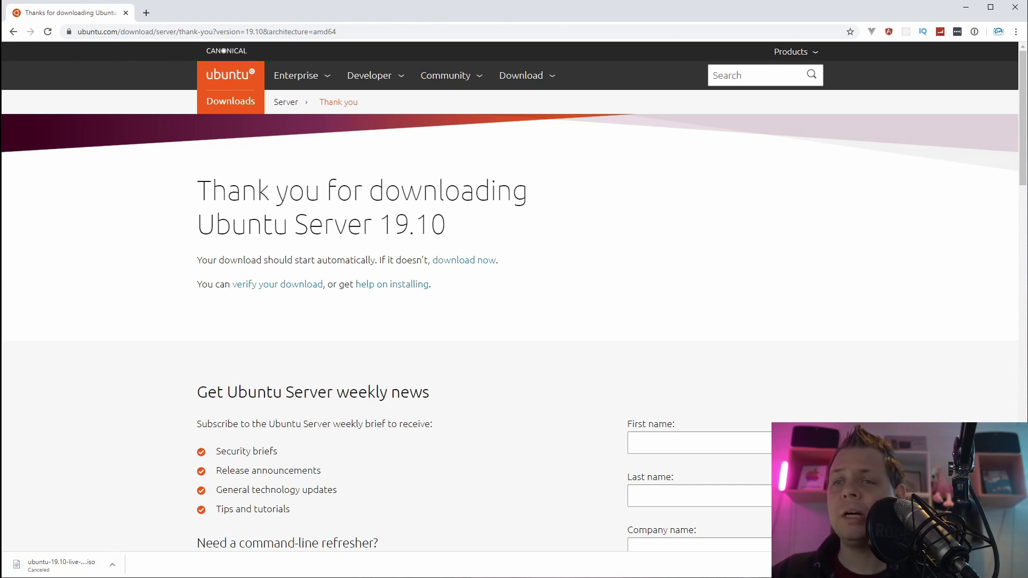
{"action": "key", "text": "alt+Tab"}
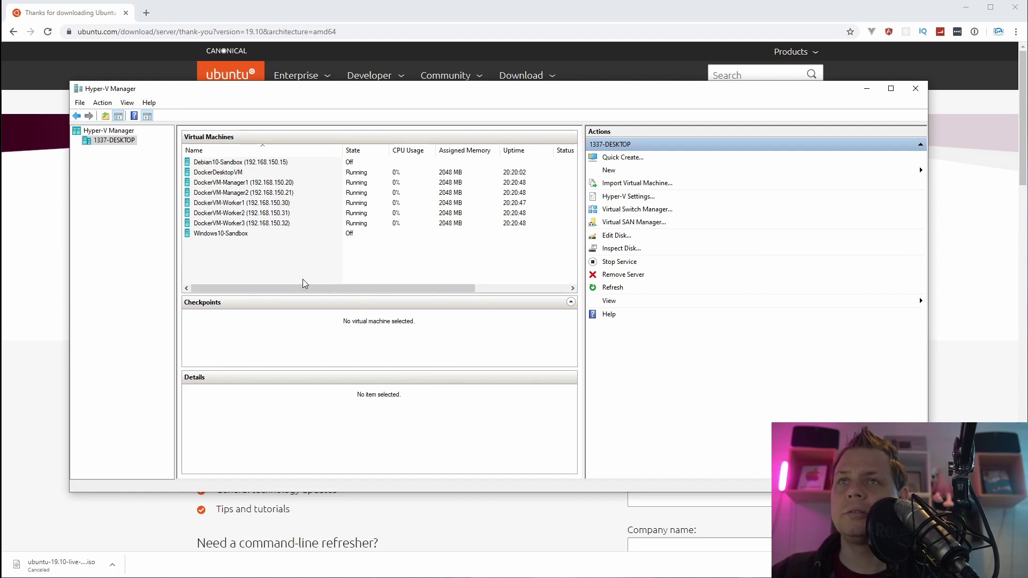
- Start a new virtual machine on the 1337-DESKTOP host named 'Ubuntu 19.10-Sandbox'
{"action": "right_click", "coordinate": [96, 140]}
{"action": "mouse_move", "coordinate": [130, 160]}
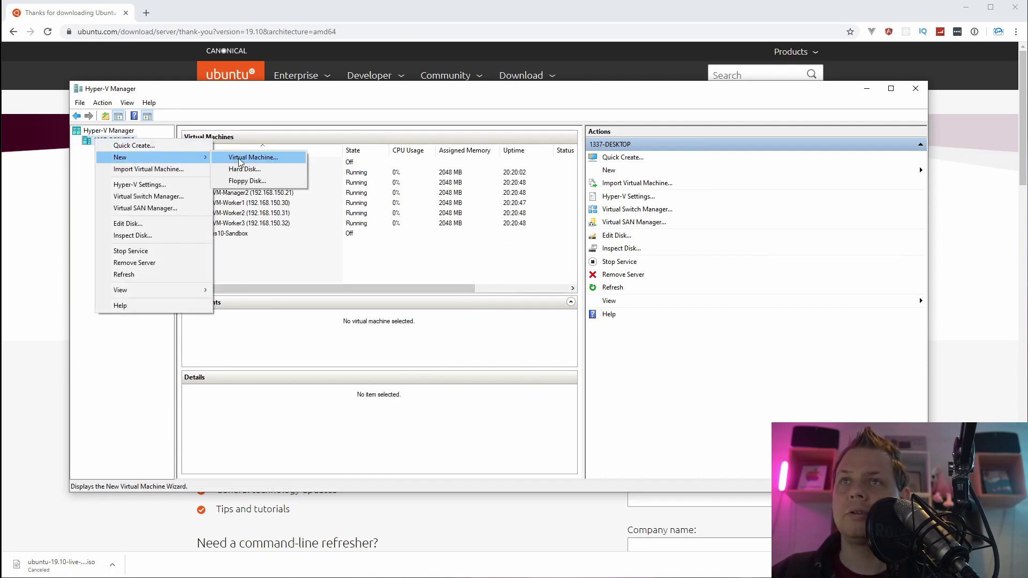
{"action": "left_click", "coordinate": [238, 157]}
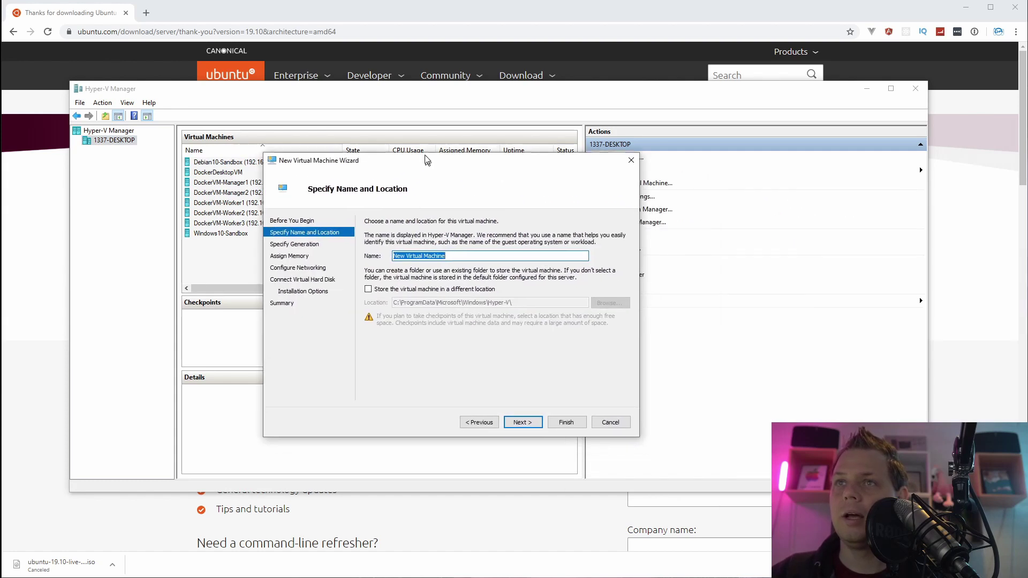
{"action": "type", "text": "Ubuntu "}
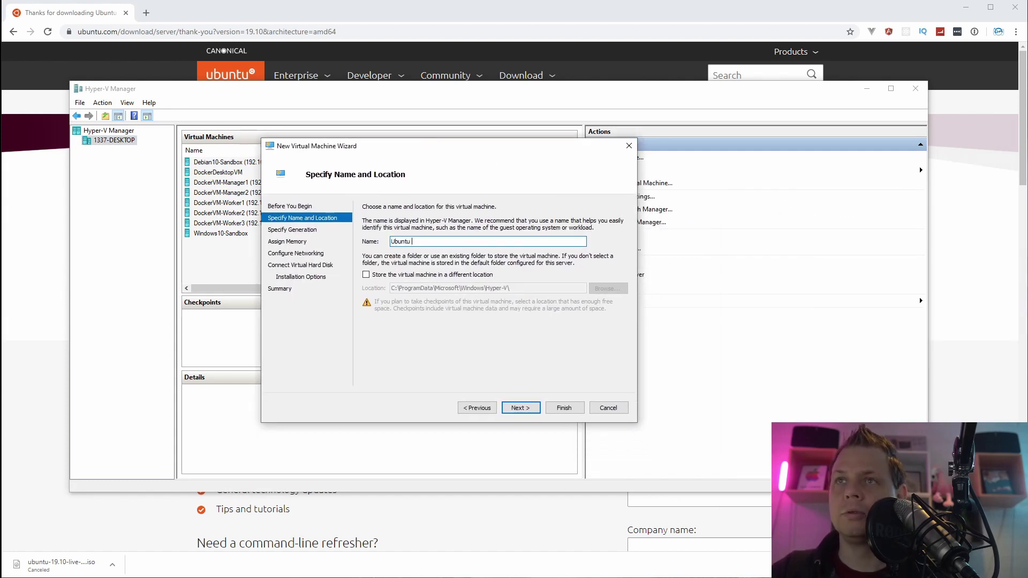
{"action": "type", "text": "19.10"}
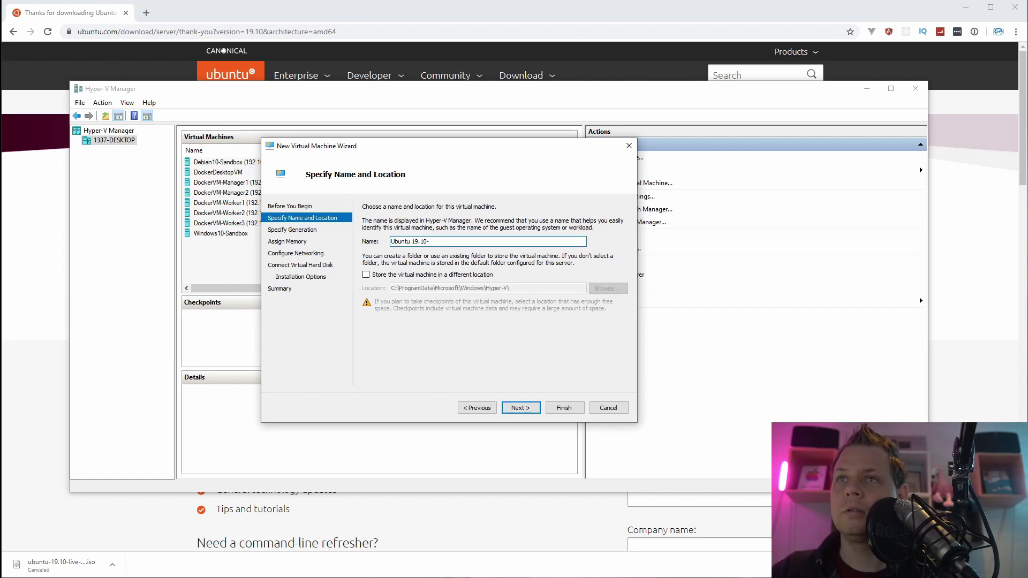
{"action": "type", "text": "-SAnd"}
{"action": "type", "text": "dbox"}
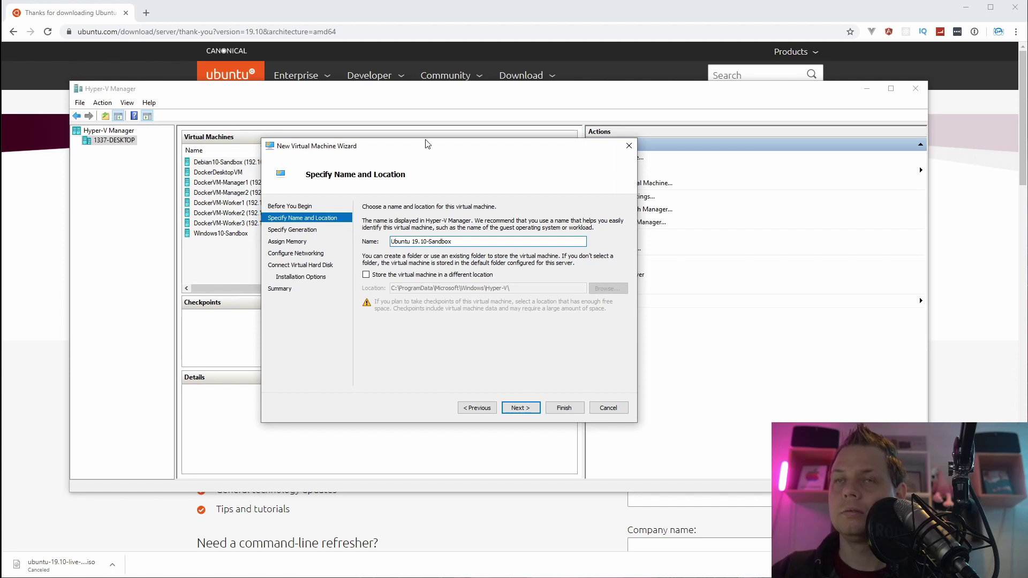
{"action": "left_click", "coordinate": [530, 410]}
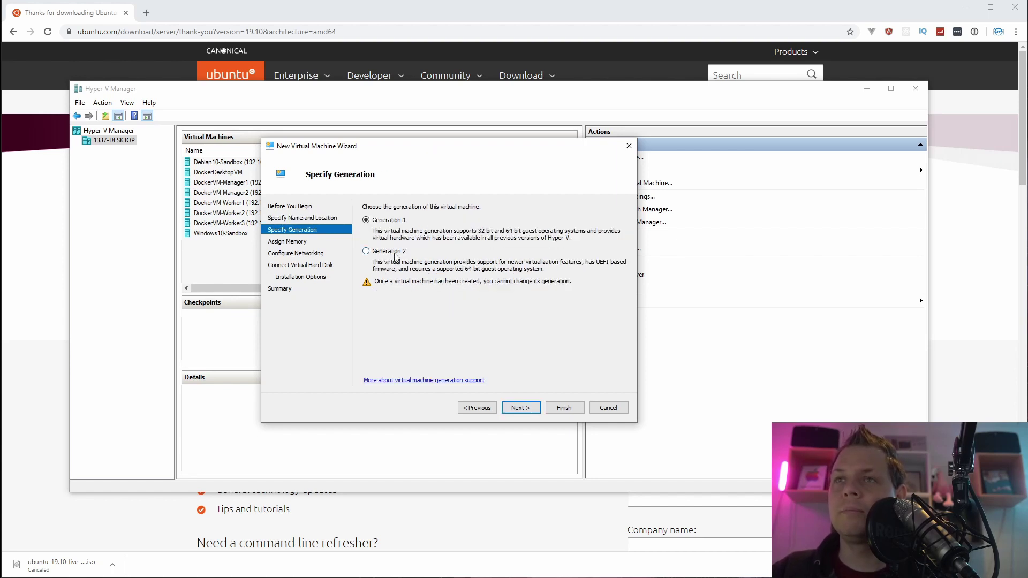
- Choose Generation 2, static 1024 MB memory with Dynamic Memory off, and the External Switch connection
{"action": "left_click", "coordinate": [395, 252]}
{"action": "left_click", "coordinate": [518, 409]}
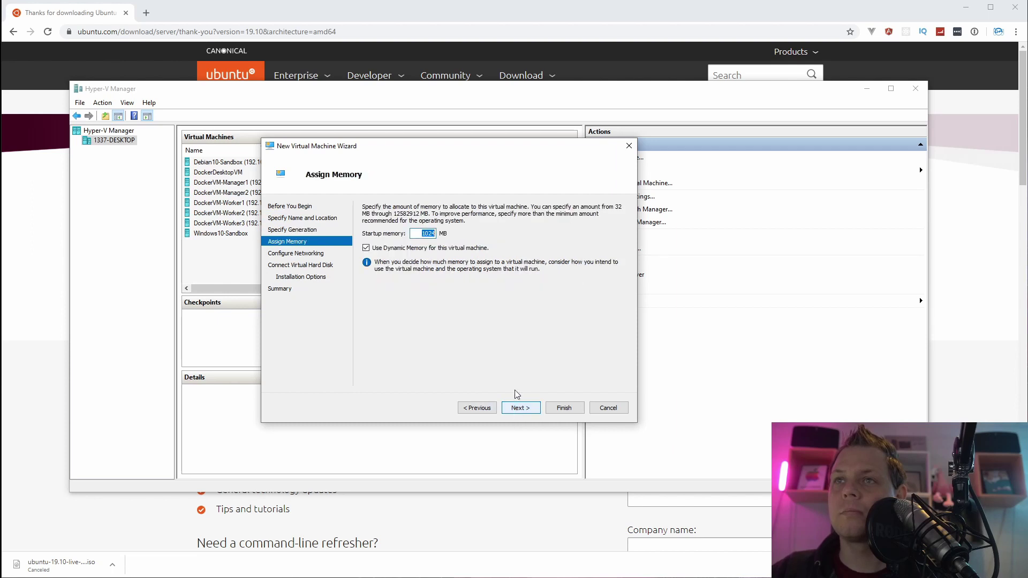
{"action": "left_click", "coordinate": [406, 249]}
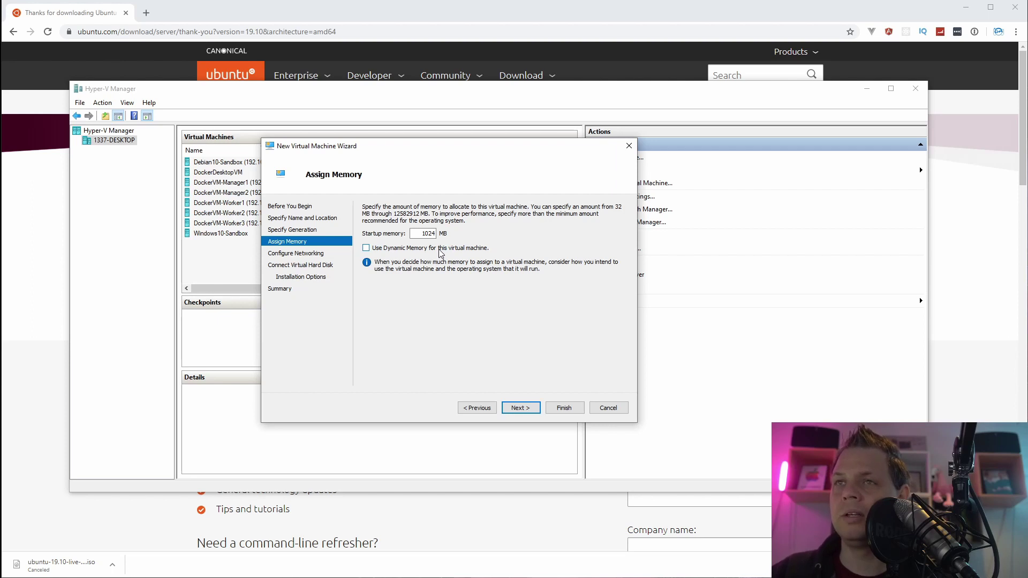
{"action": "left_click", "coordinate": [519, 408]}
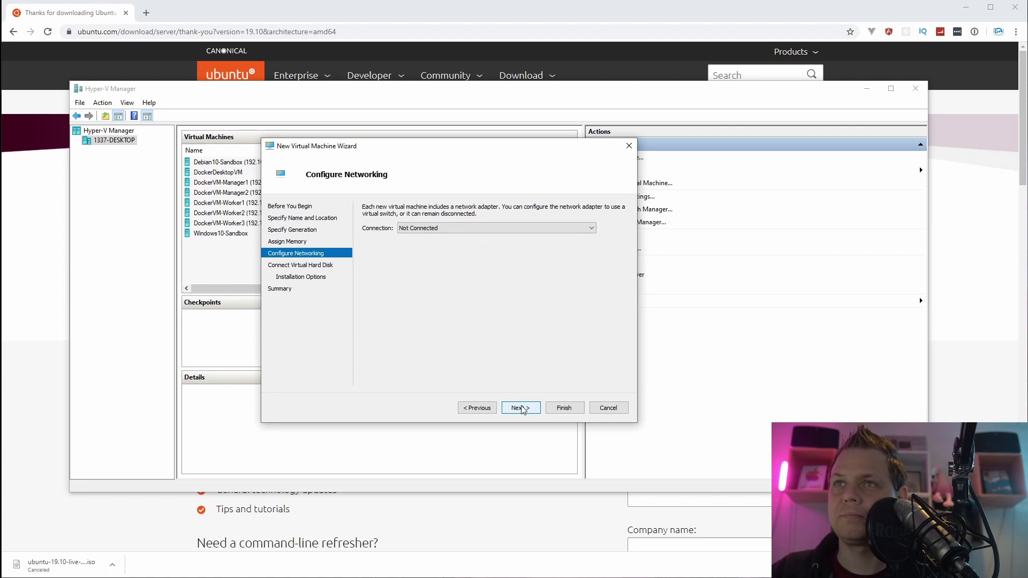
{"action": "left_click", "coordinate": [474, 228]}
{"action": "left_click", "coordinate": [463, 244]}
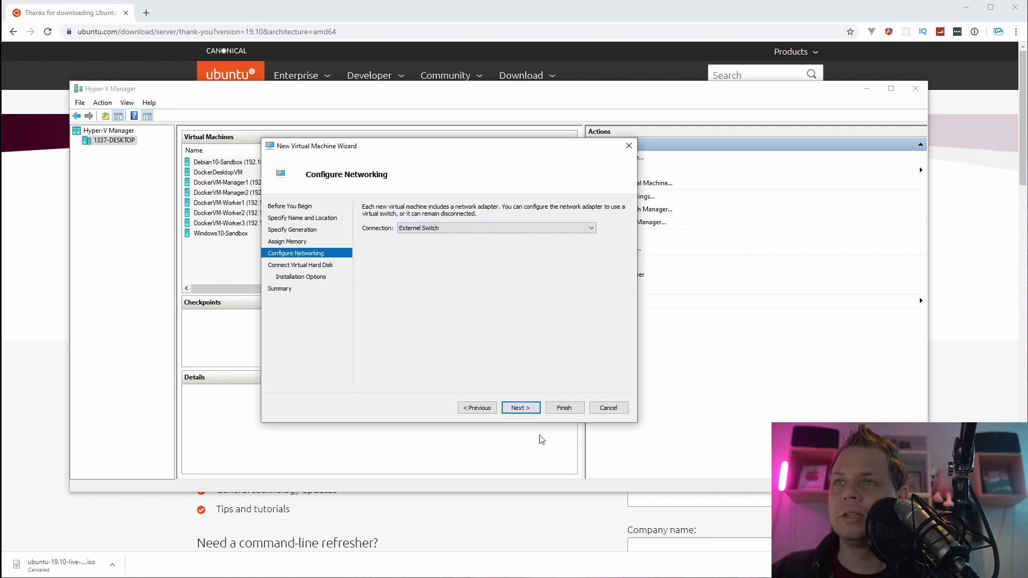
{"action": "left_click", "coordinate": [519, 409]}
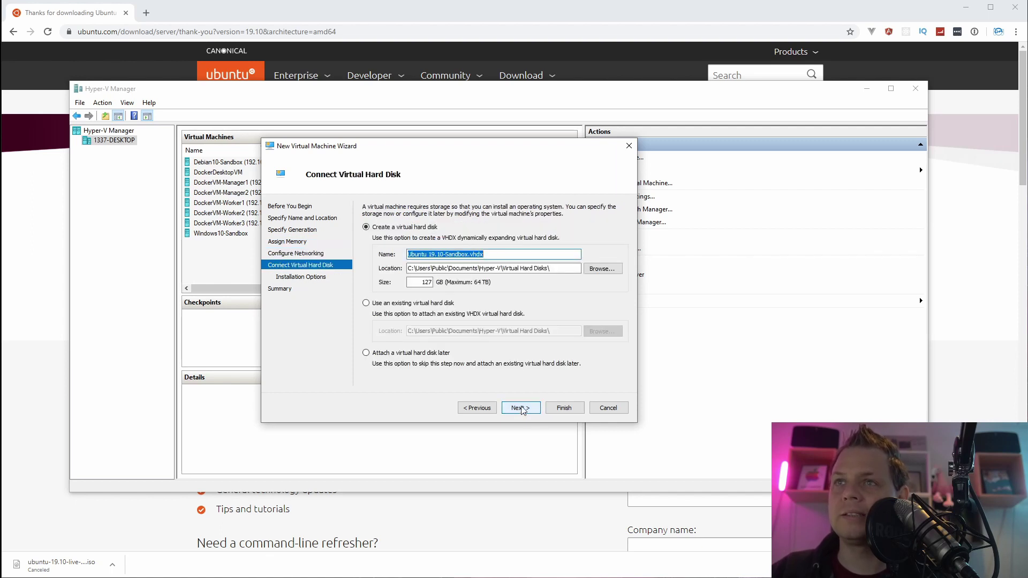
- Set the virtual hard disk location to D:\HyperV\
{"action": "left_click", "coordinate": [602, 268]}
{"action": "left_click", "coordinate": [303, 396]}
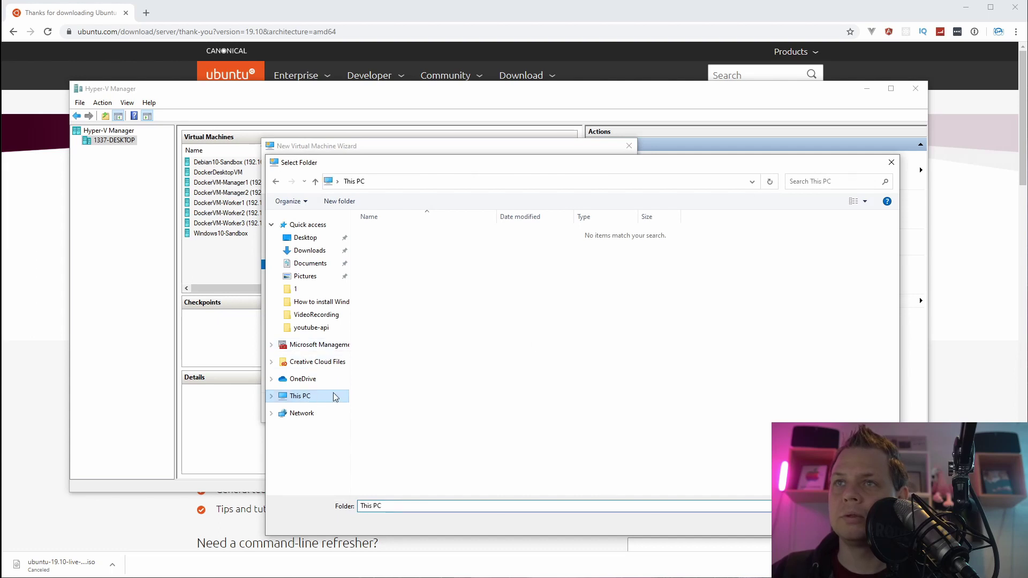
{"action": "left_click", "coordinate": [607, 362]}
{"action": "double_click", "coordinate": [607, 363]}
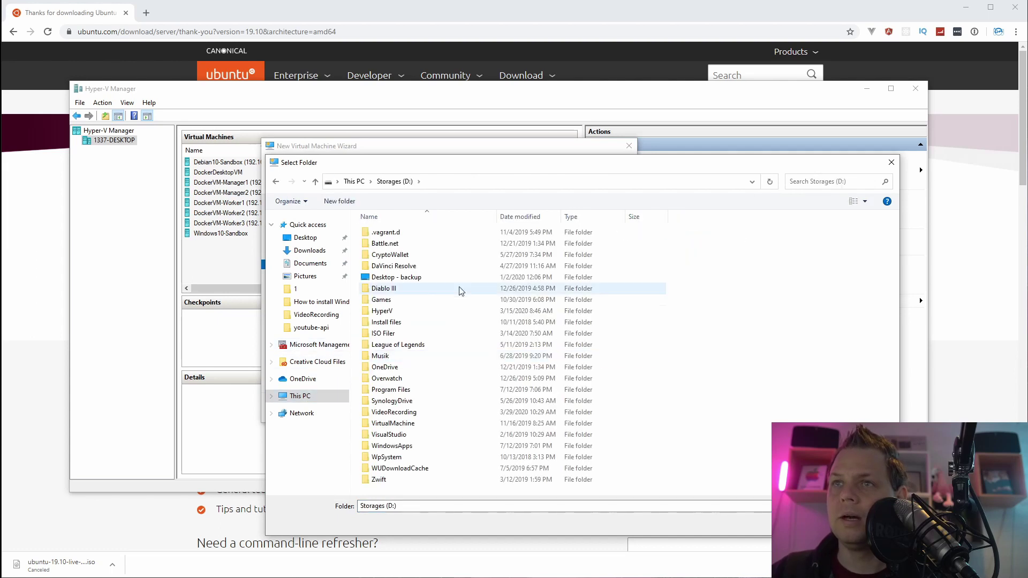
{"action": "double_click", "coordinate": [406, 316]}
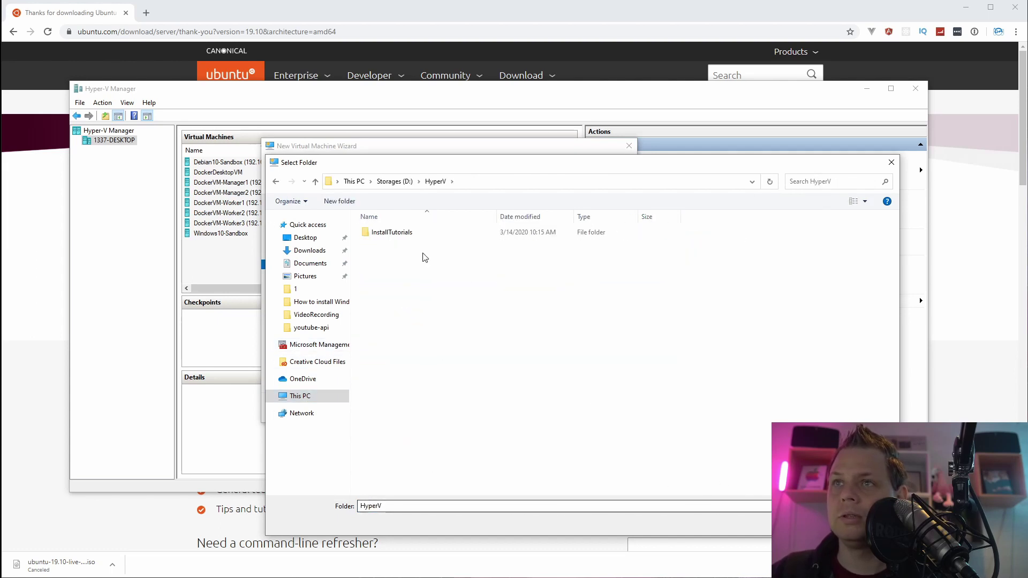
{"action": "double_click", "coordinate": [402, 232]}
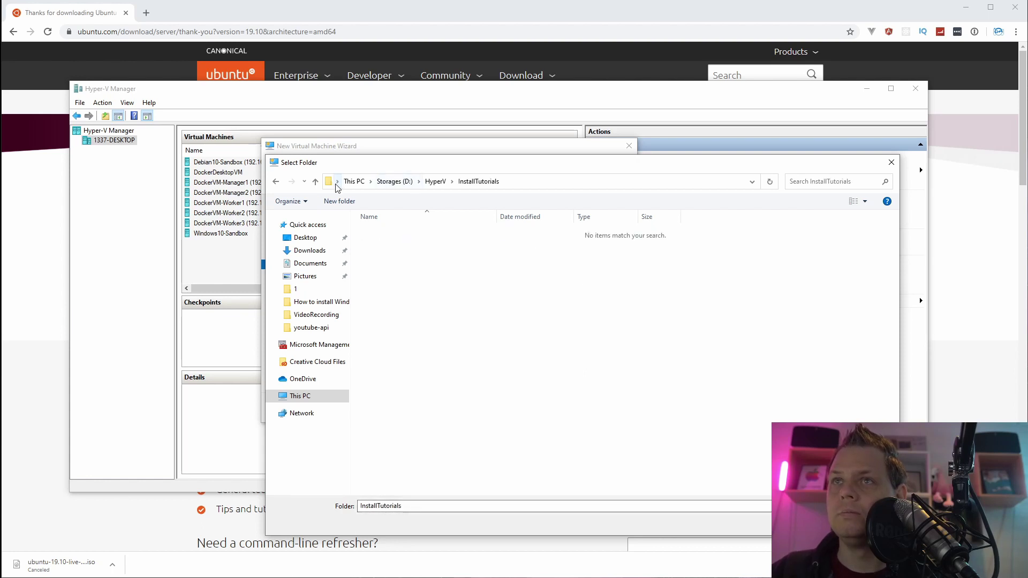
{"action": "left_click", "coordinate": [315, 182]}
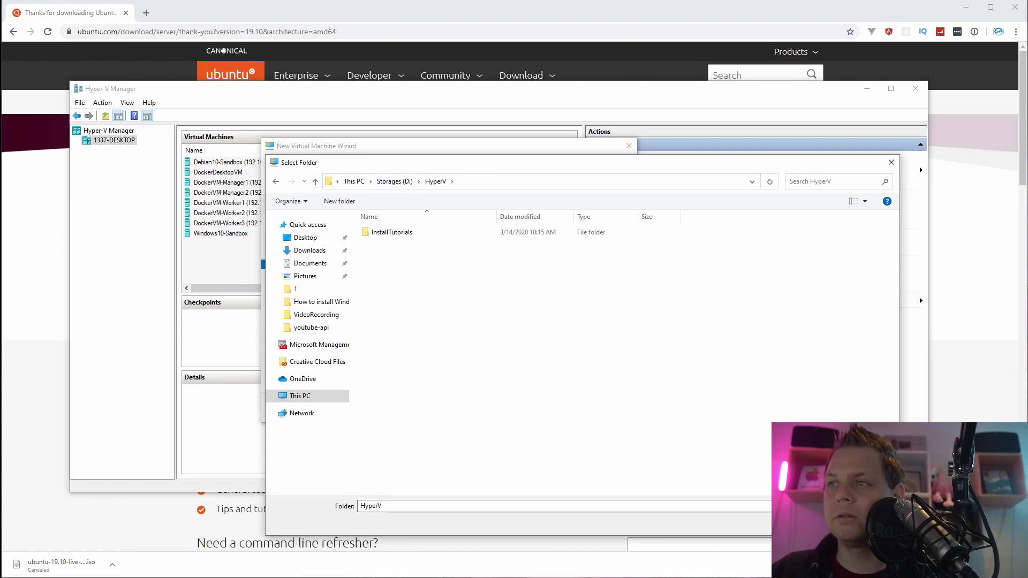
{"action": "key", "text": "Return"}
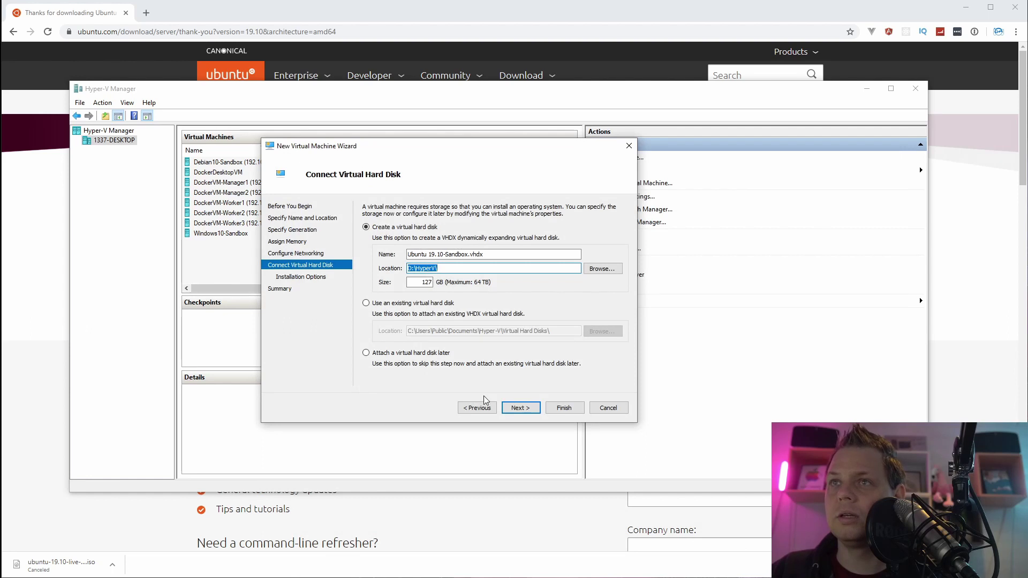
- Set the virtual hard disk size to 50 GB
{"action": "double_click", "coordinate": [423, 282]}
{"action": "type", "text": "10"}
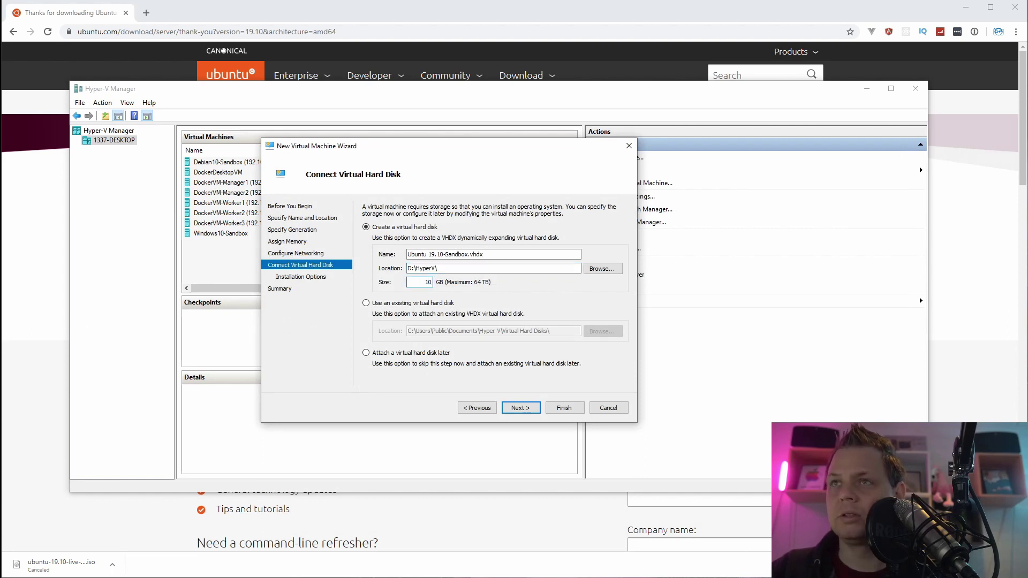
{"action": "type", "text": "050"}
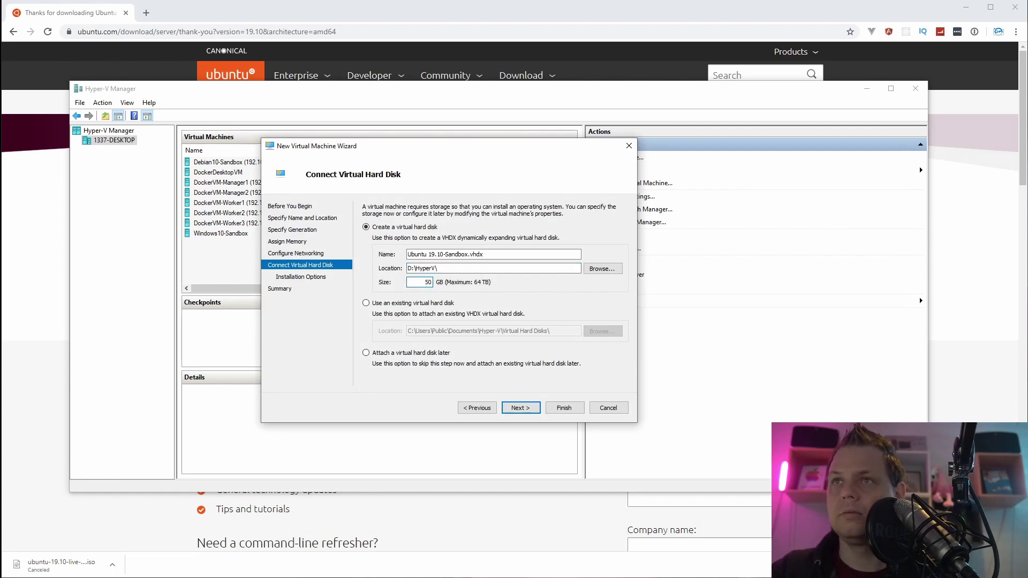
{"action": "left_click", "coordinate": [529, 411]}
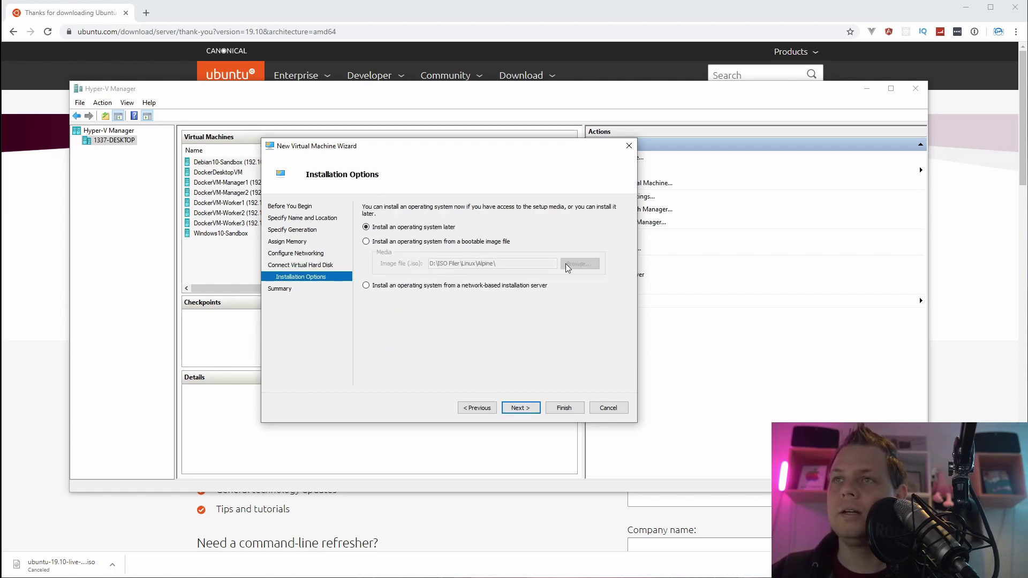
- Install from ubuntu-19.10-live-server-amd64.iso in the Linux\Ubuntu folder and finish the wizard
{"action": "left_click", "coordinate": [454, 242]}
{"action": "left_click", "coordinate": [580, 263]}
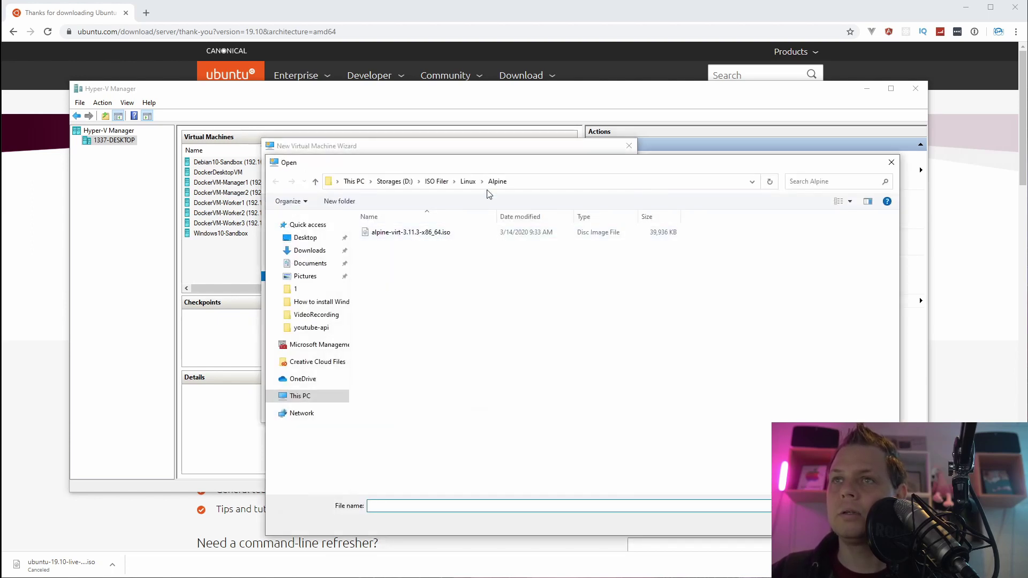
{"action": "left_click", "coordinate": [468, 181]}
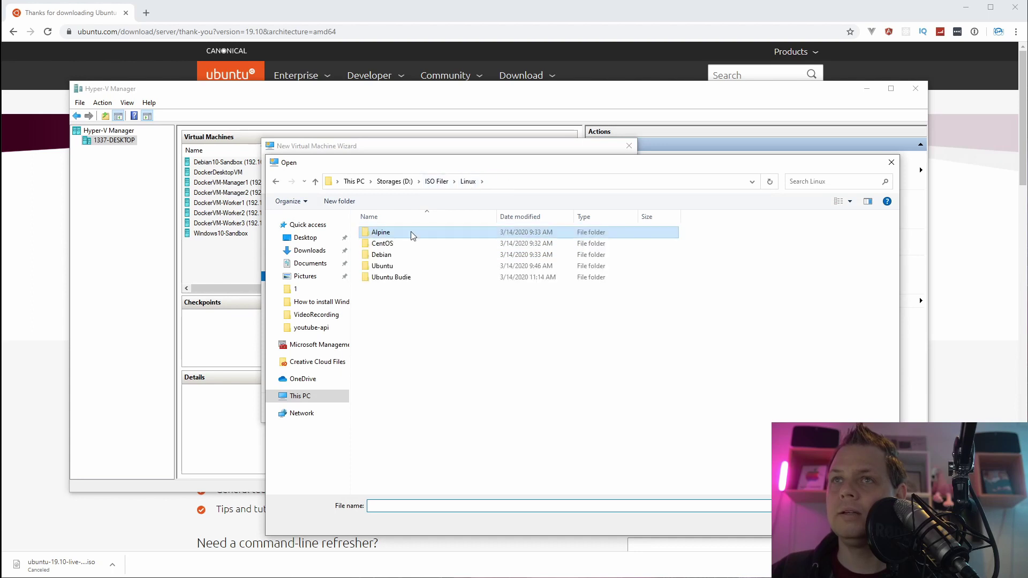
{"action": "double_click", "coordinate": [395, 266]}
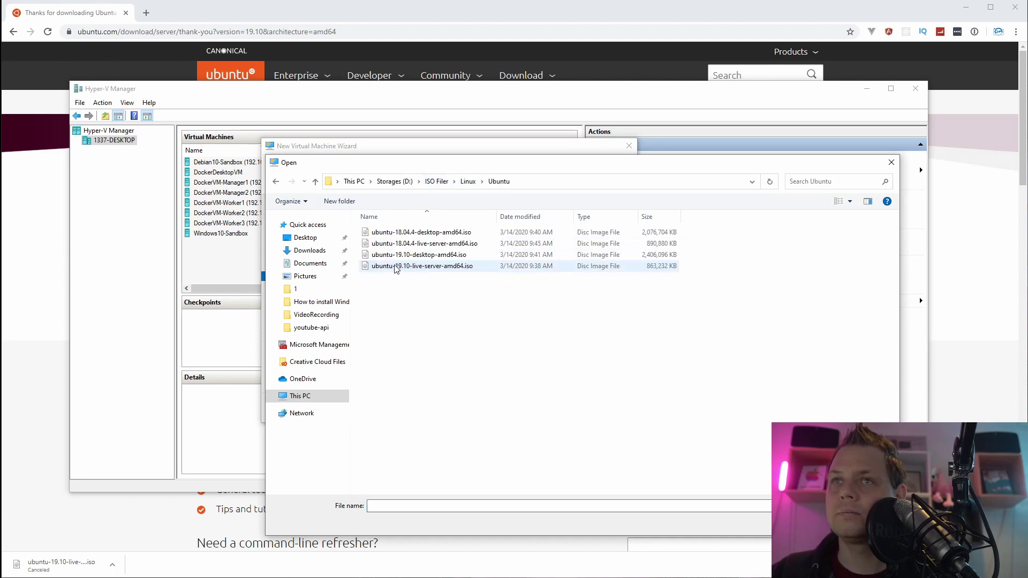
{"action": "double_click", "coordinate": [429, 266]}
{"action": "left_click", "coordinate": [521, 408]}
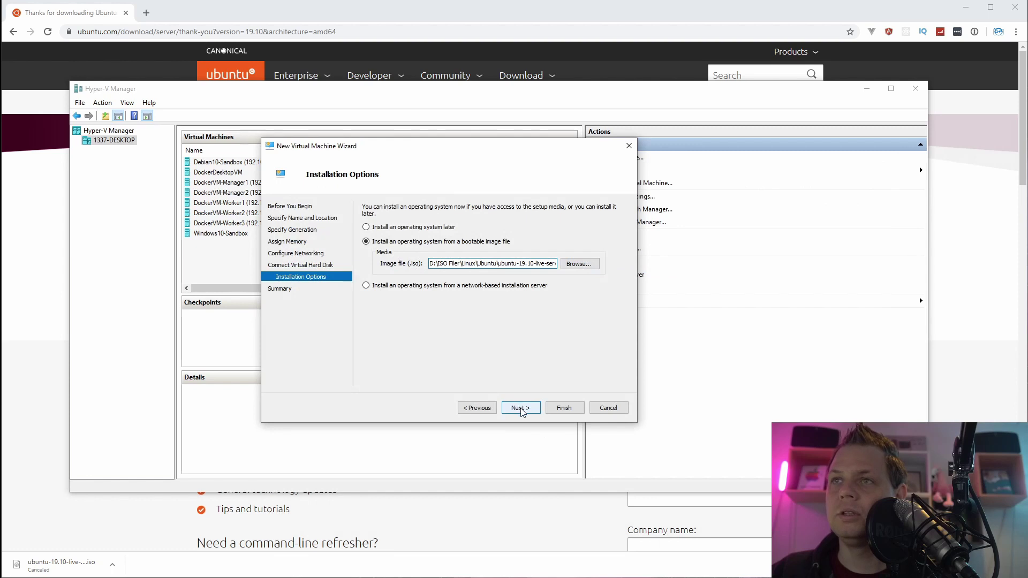
{"action": "left_click", "coordinate": [562, 409]}
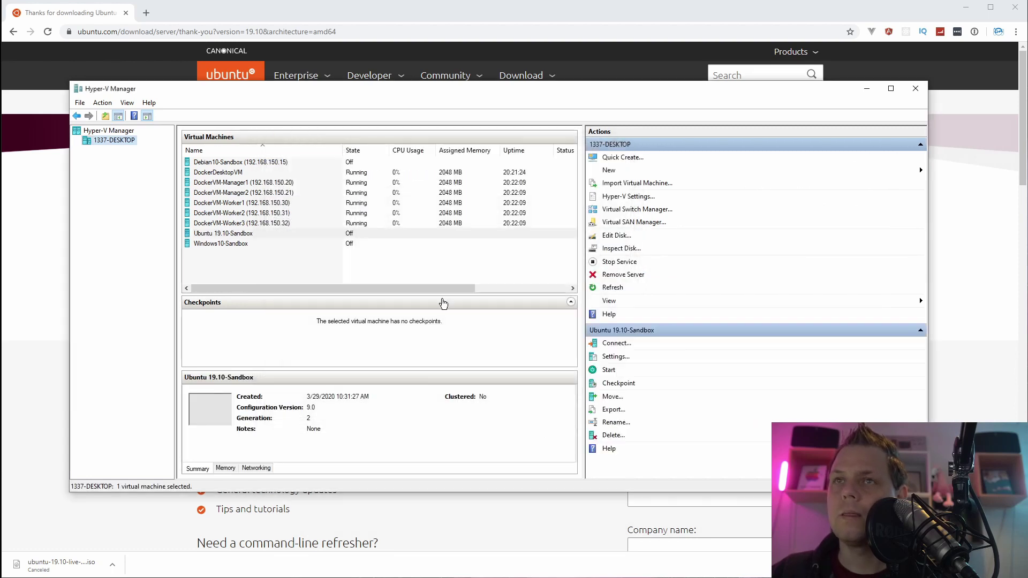
- Disable Secure Boot in the Ubuntu 19.10-Sandbox VM settings and apply the change
{"action": "right_click", "coordinate": [242, 234]}
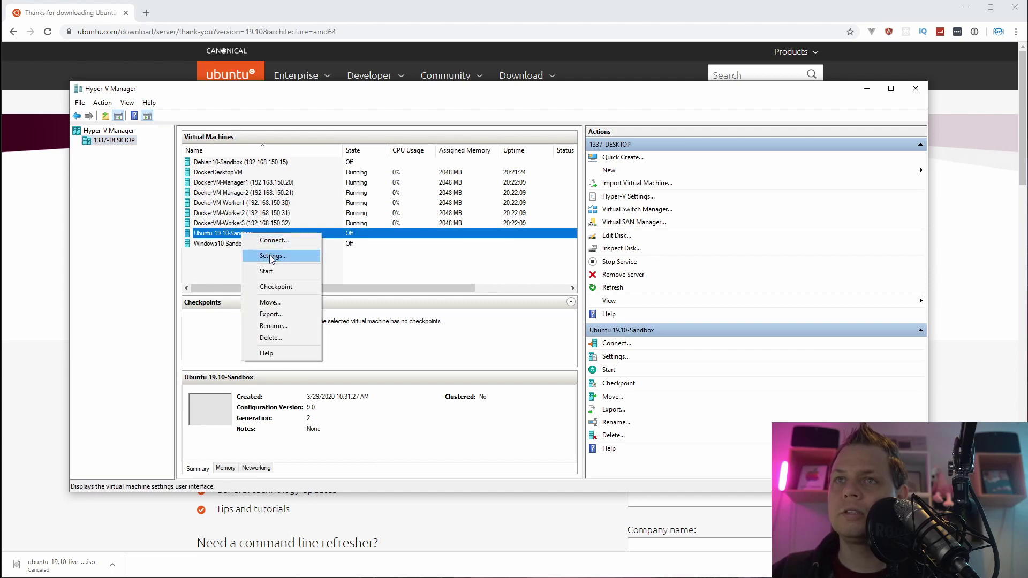
{"action": "left_click", "coordinate": [274, 256]}
{"action": "left_click_drag", "start_coordinate": [853, 182], "coordinate": [306, 119]}
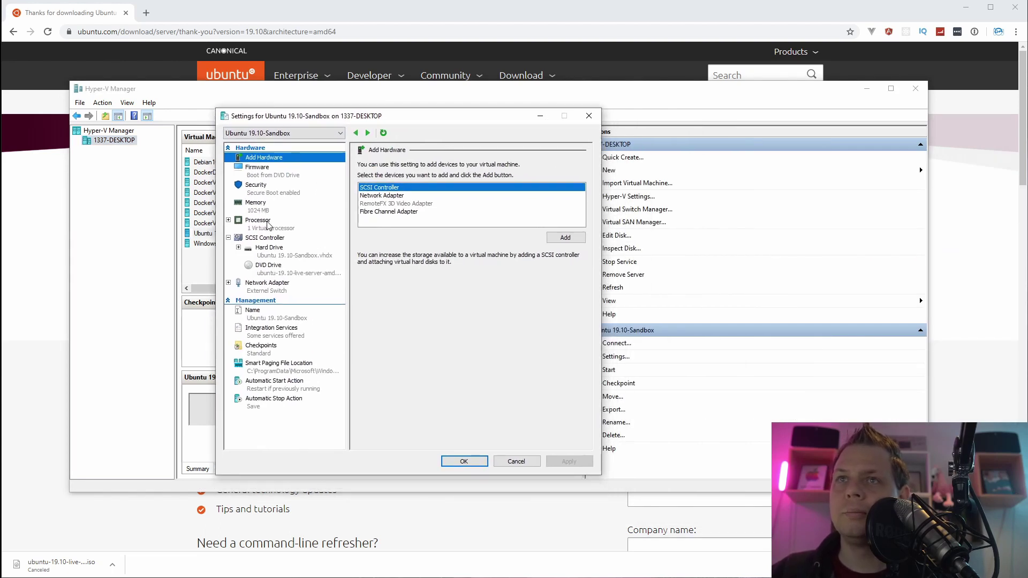
{"action": "left_click", "coordinate": [256, 185]}
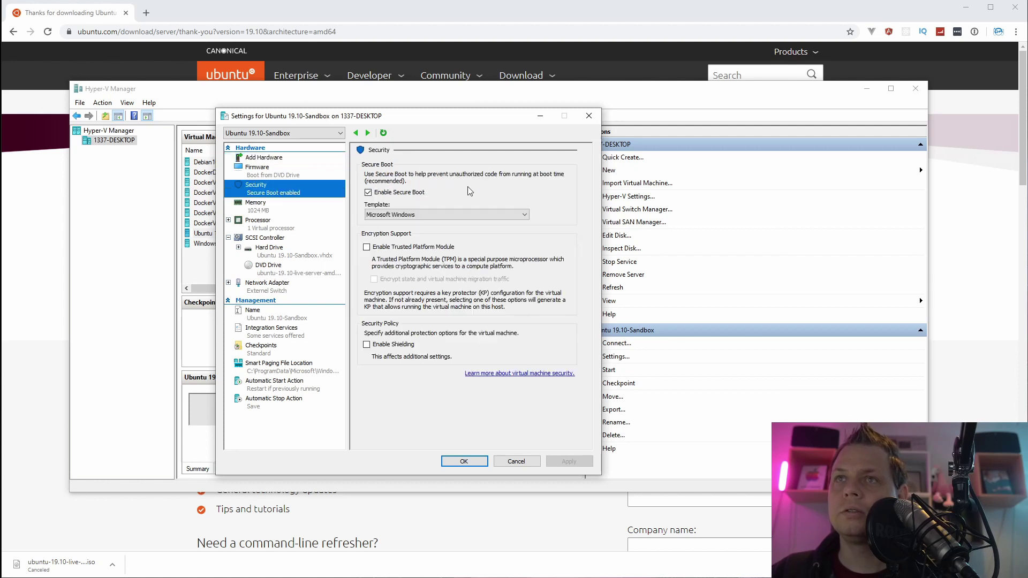
{"action": "left_click", "coordinate": [368, 193]}
{"action": "left_click", "coordinate": [566, 461]}
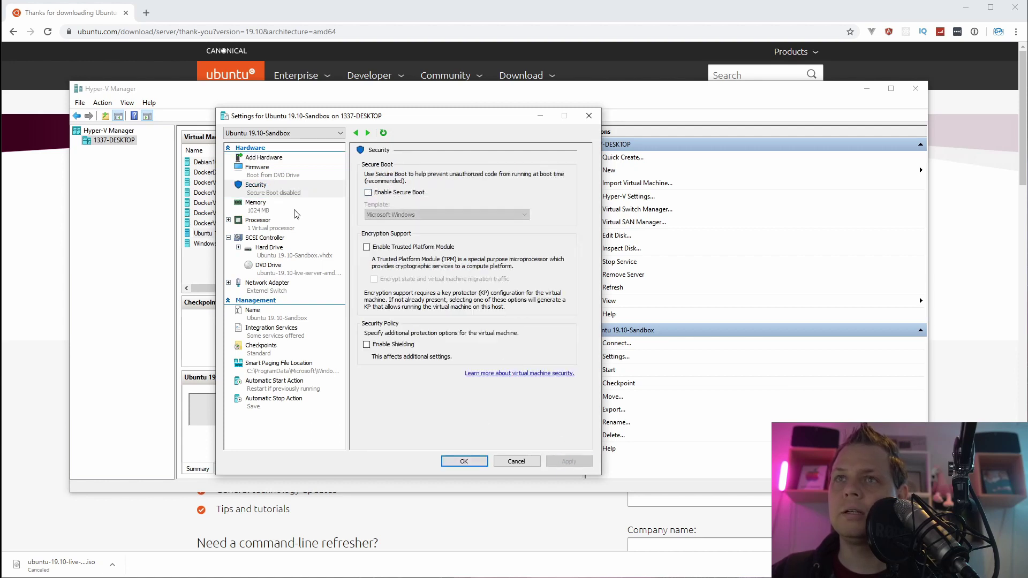
- Keep the virtual processor count at 1, review memory, and close the settings
{"action": "left_click", "coordinate": [262, 226]}
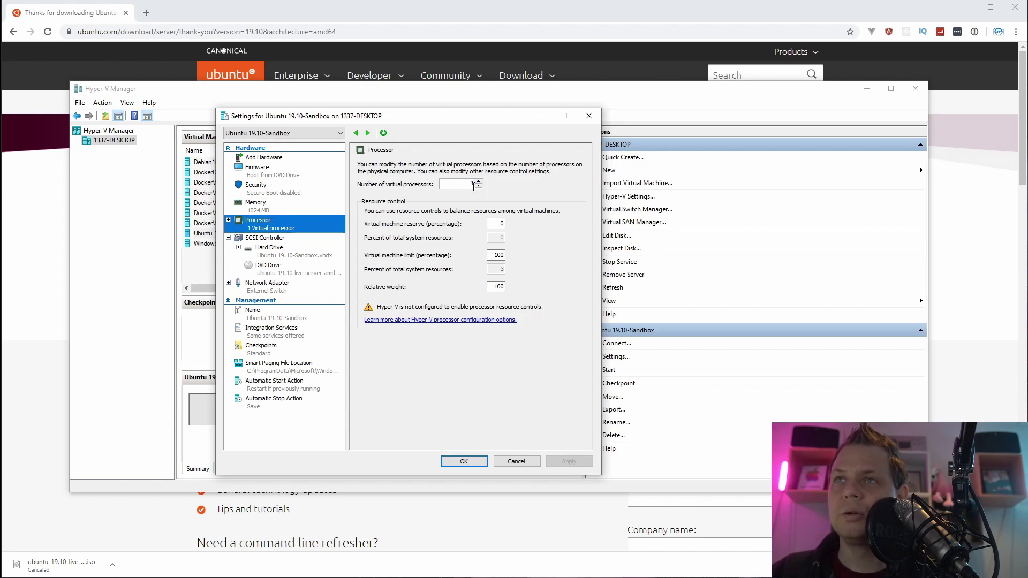
{"action": "type", "text": "5"}
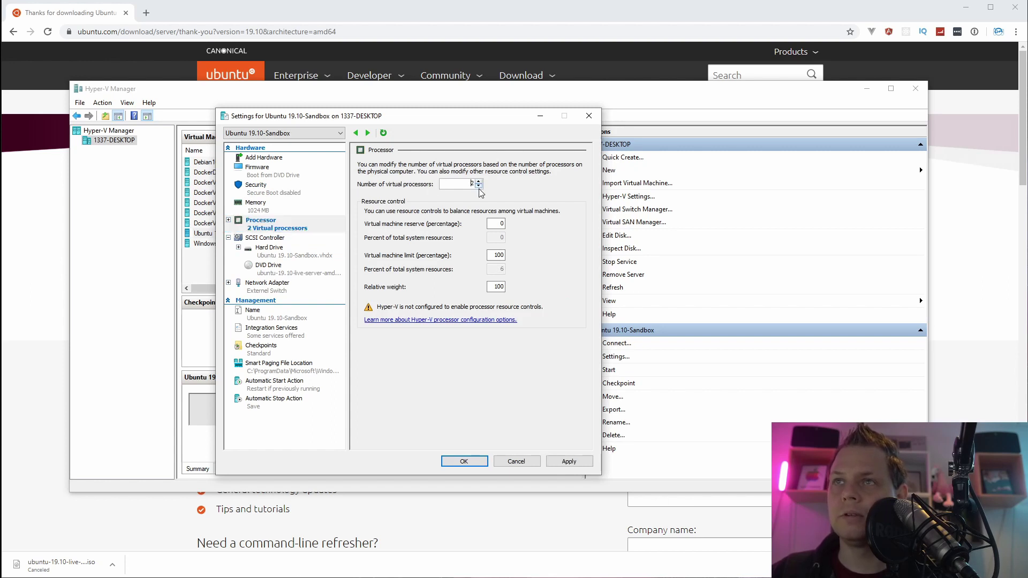
{"action": "left_click", "coordinate": [478, 186]}
{"action": "left_click", "coordinate": [295, 209]}
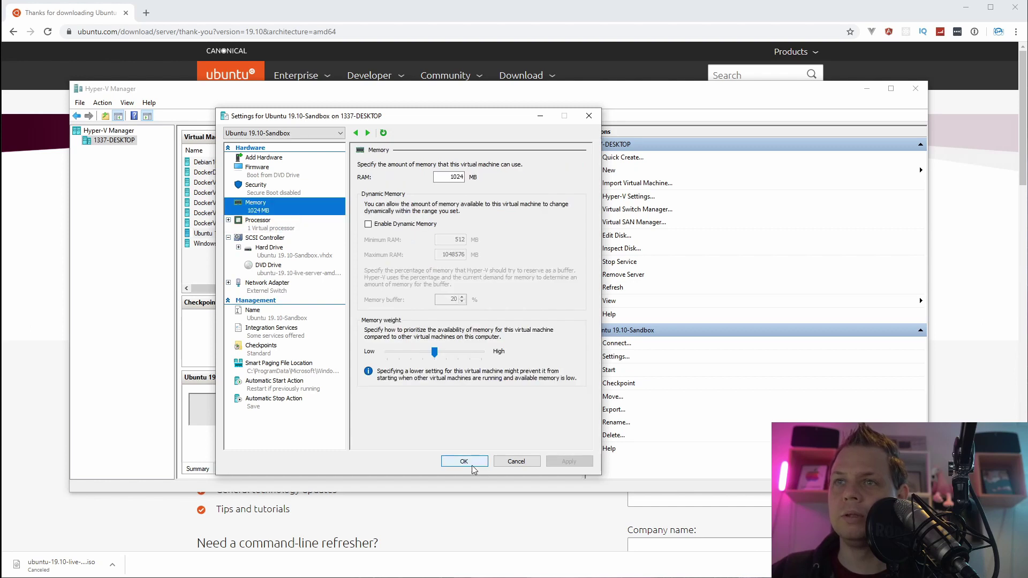
{"action": "left_click", "coordinate": [465, 462]}
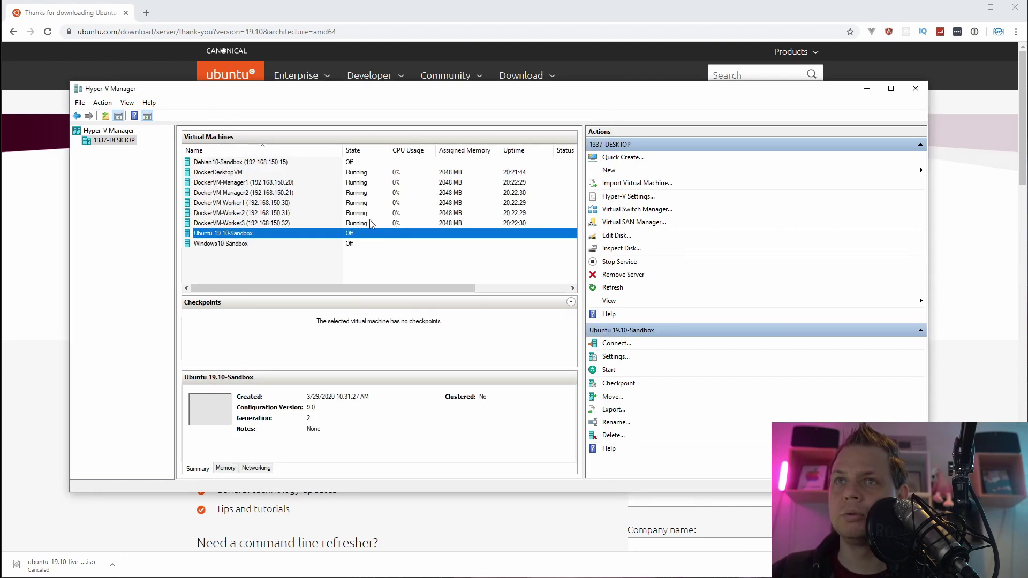
- Connect to the Ubuntu 19.10-Sandbox VM, start it and boot the Ubuntu installer
{"action": "double_click", "coordinate": [258, 236]}
{"action": "left_click", "coordinate": [366, 178]}
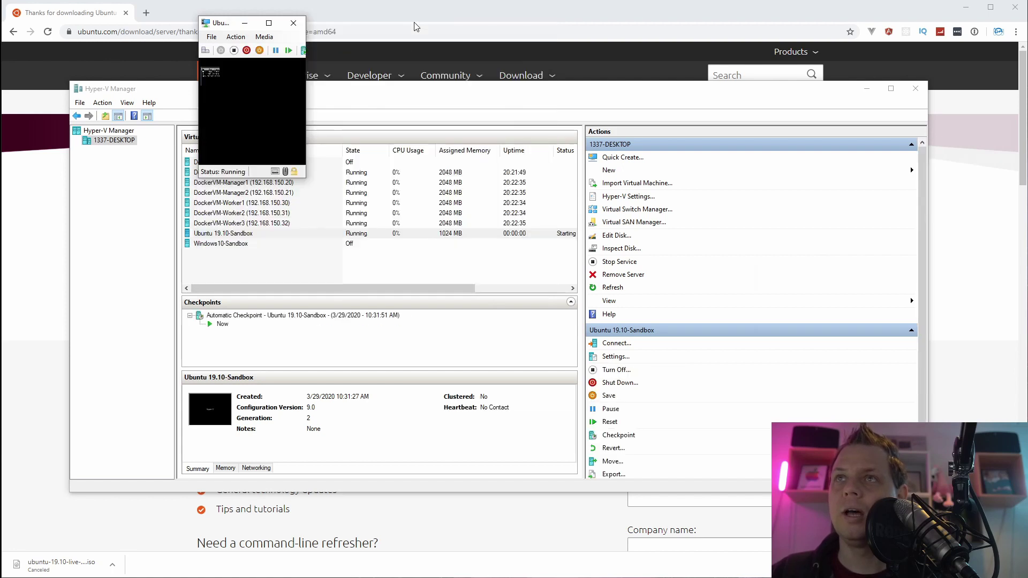
{"action": "key", "text": "Return"}
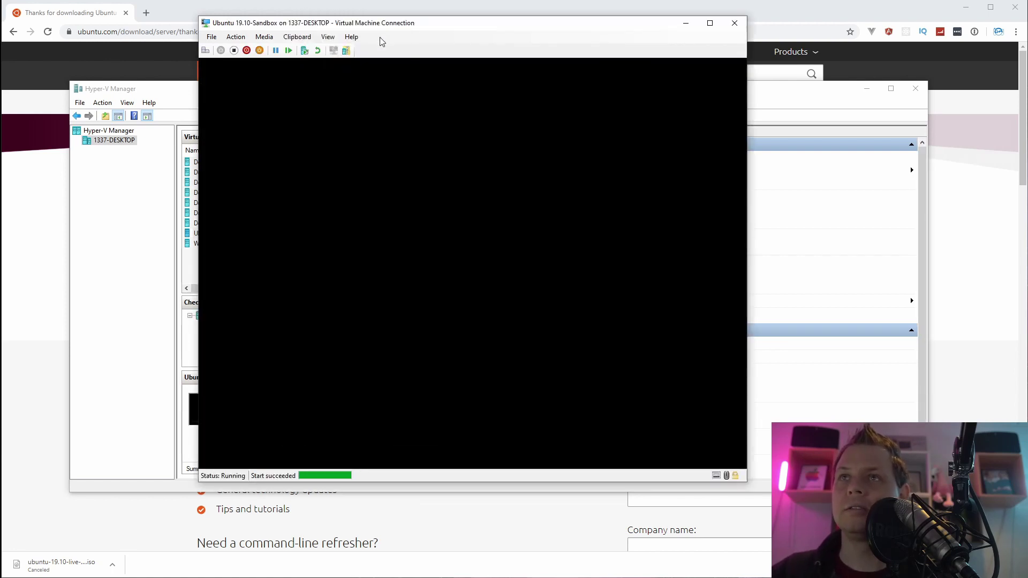
{"action": "left_click_drag", "start_coordinate": [419, 26], "coordinate": [384, 32]}
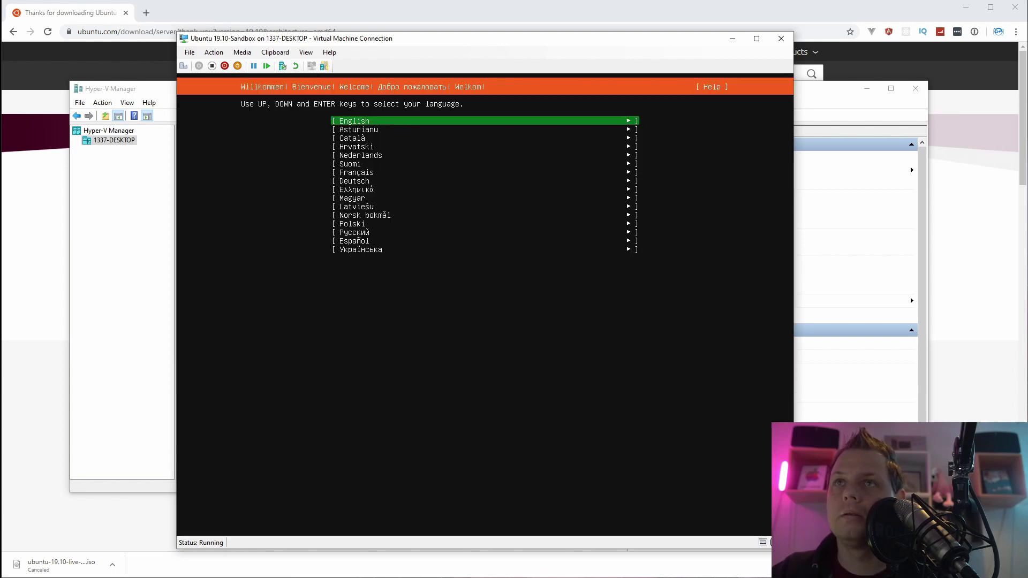
- Choose English as the installer language and update to the new installer
{"action": "key", "text": "Down"}
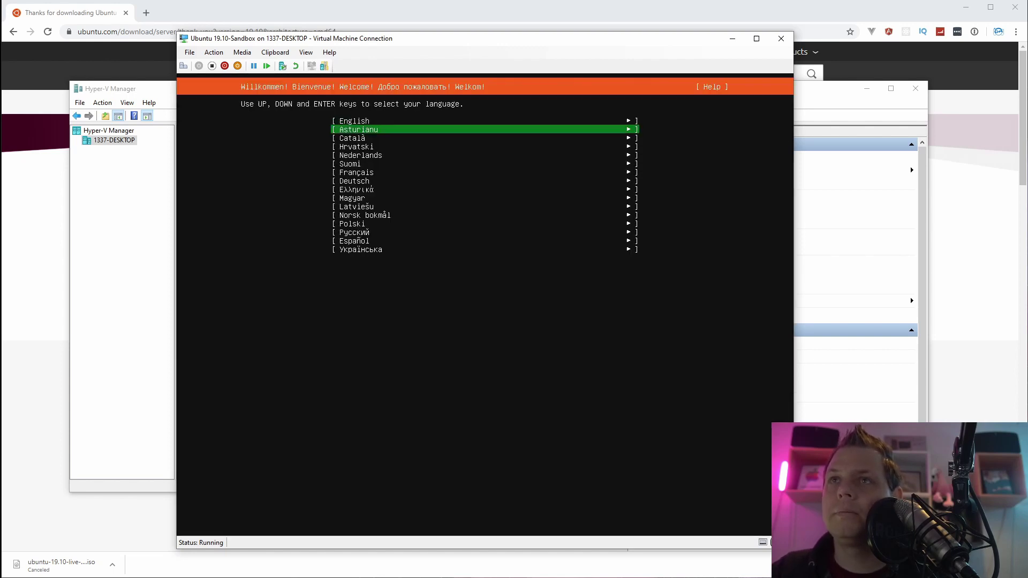
{"action": "key", "text": "Up"}
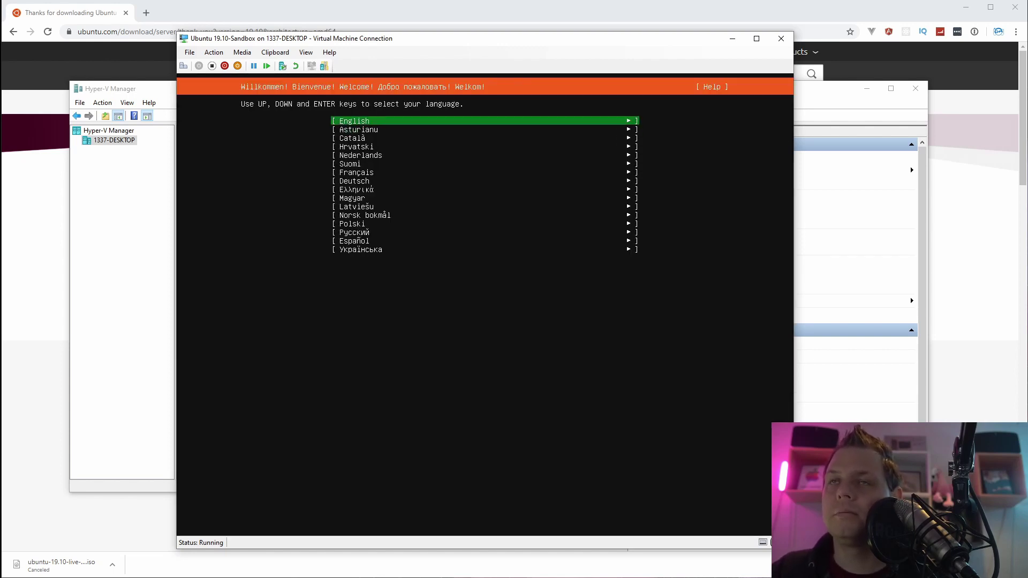
{"action": "key", "text": "Return"}
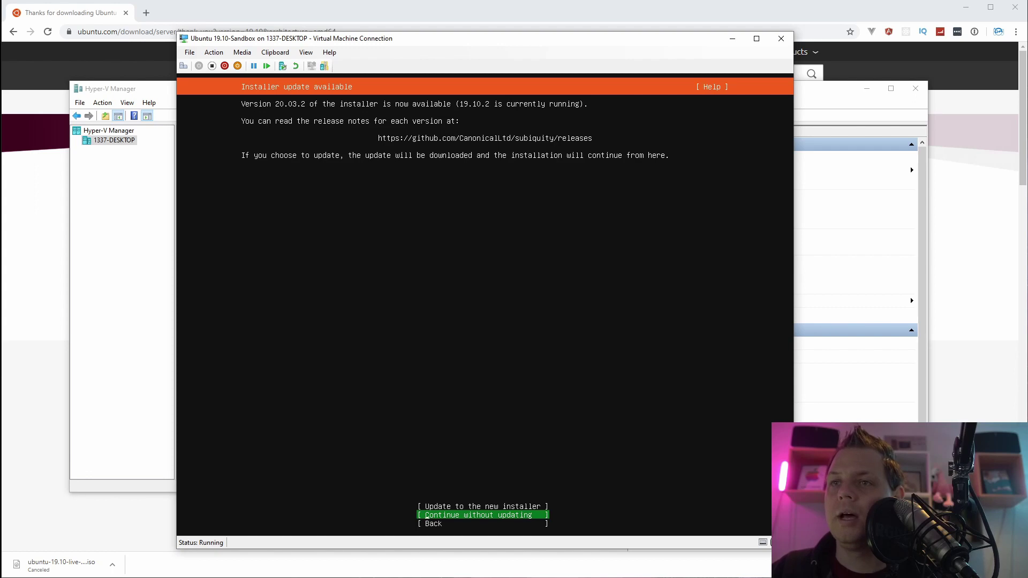
{"action": "key", "text": "Up"}
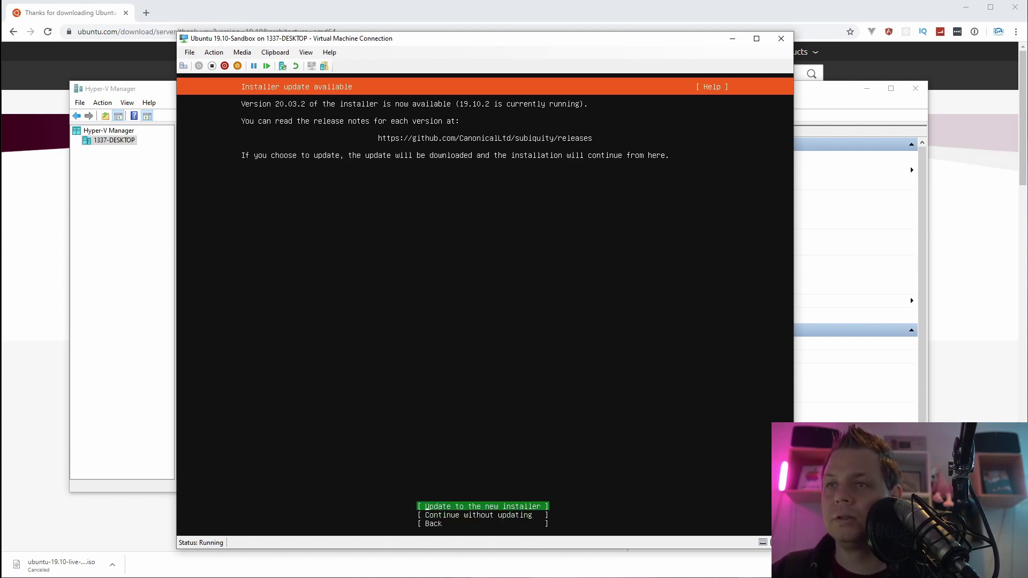
{"action": "key", "text": "Down"}
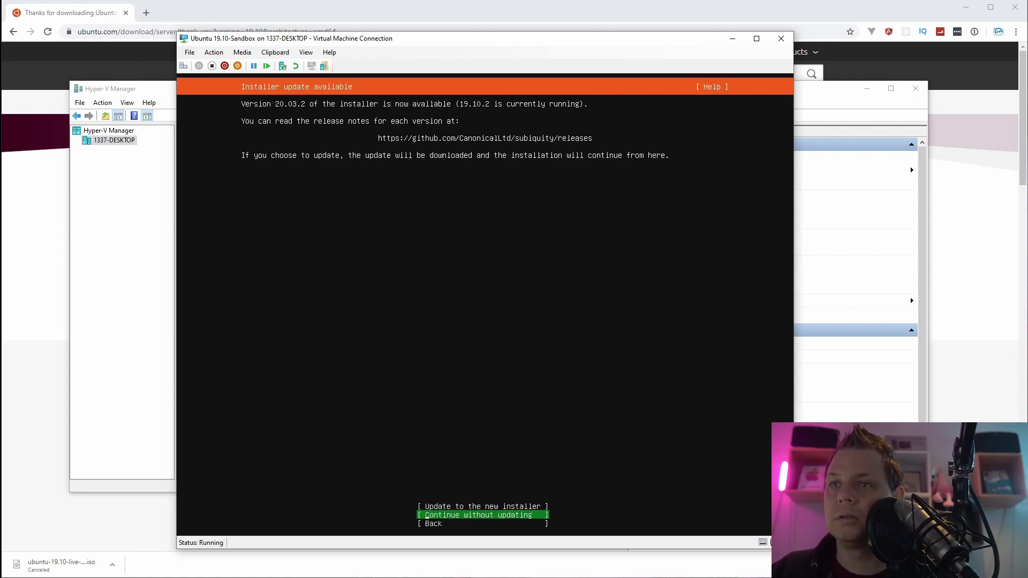
{"action": "key", "text": "Up"}
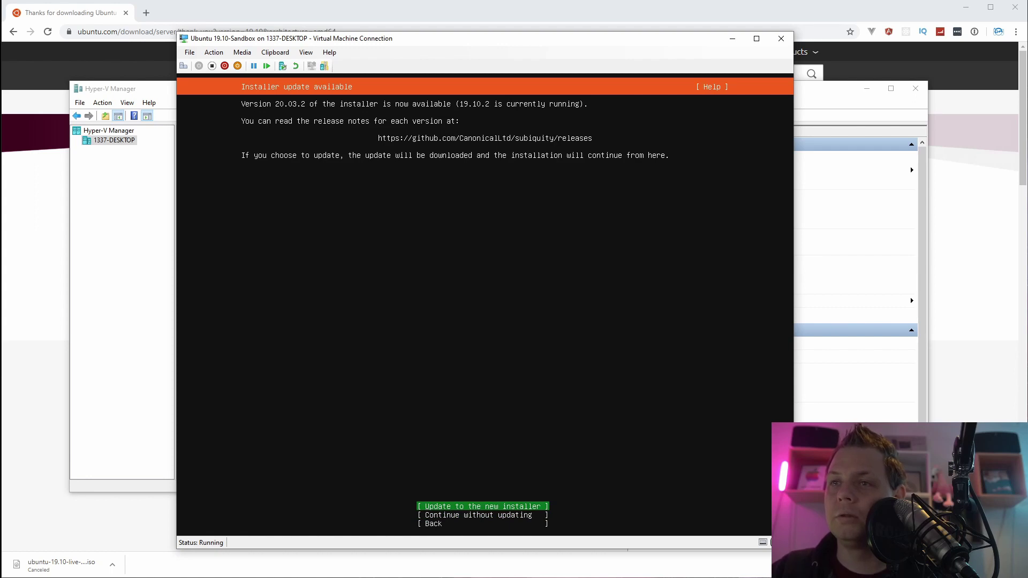
{"action": "key", "text": "Return"}
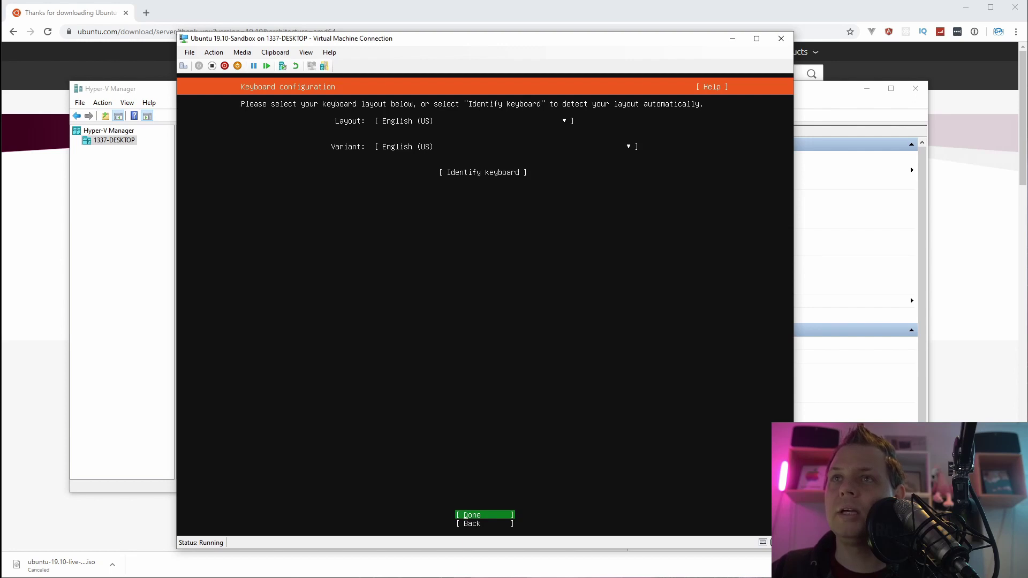
- Select Danish as the keyboard layout and confirm the keyboard configuration with Done
{"action": "key", "text": "Up"}
{"action": "key", "text": "Up"}
{"action": "key", "text": "Up"}
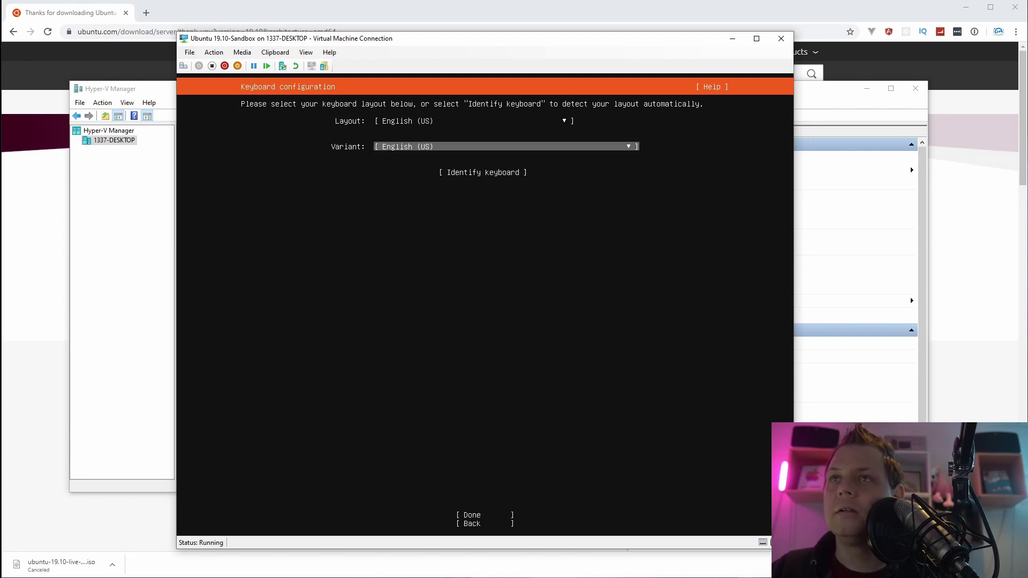
{"action": "key", "text": "Return"}
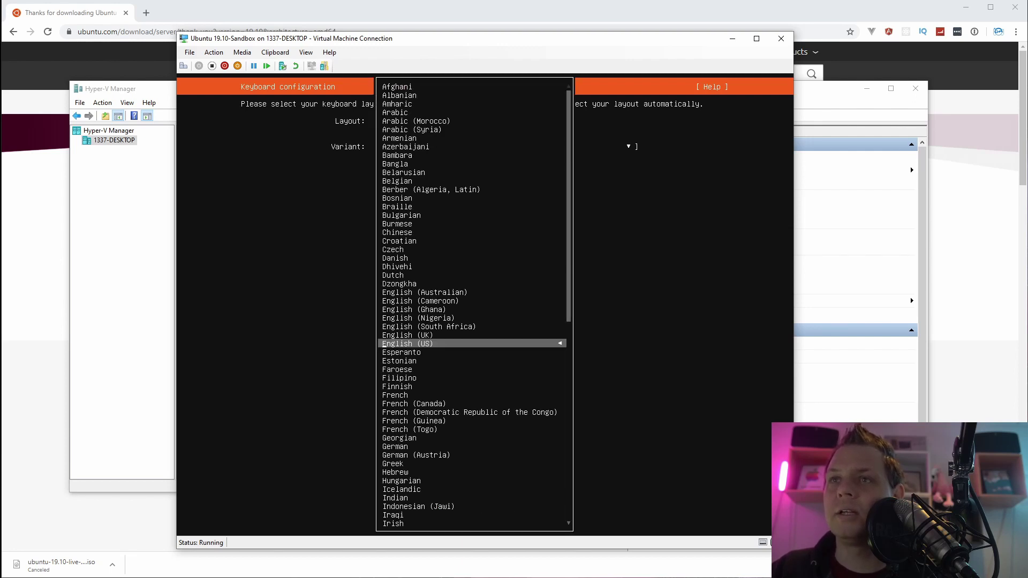
{"action": "key", "text": "Up"}
{"action": "key", "text": "Up"}
{"action": "key", "text": "Up"}
{"action": "key", "text": "Up"}
{"action": "key", "text": "Up"}
{"action": "key", "text": "Up"}
{"action": "key", "text": "Up"}
{"action": "key", "text": "Up"}
{"action": "key", "text": "Up"}
{"action": "key", "text": "Up"}
{"action": "key", "text": "Up"}
{"action": "key", "text": "Up"}
{"action": "key", "text": "Up"}
{"action": "key", "text": "Up"}
{"action": "key", "text": "Up"}
{"action": "key", "text": "Up"}
{"action": "key", "text": "Up"}
{"action": "key", "text": "Up"}
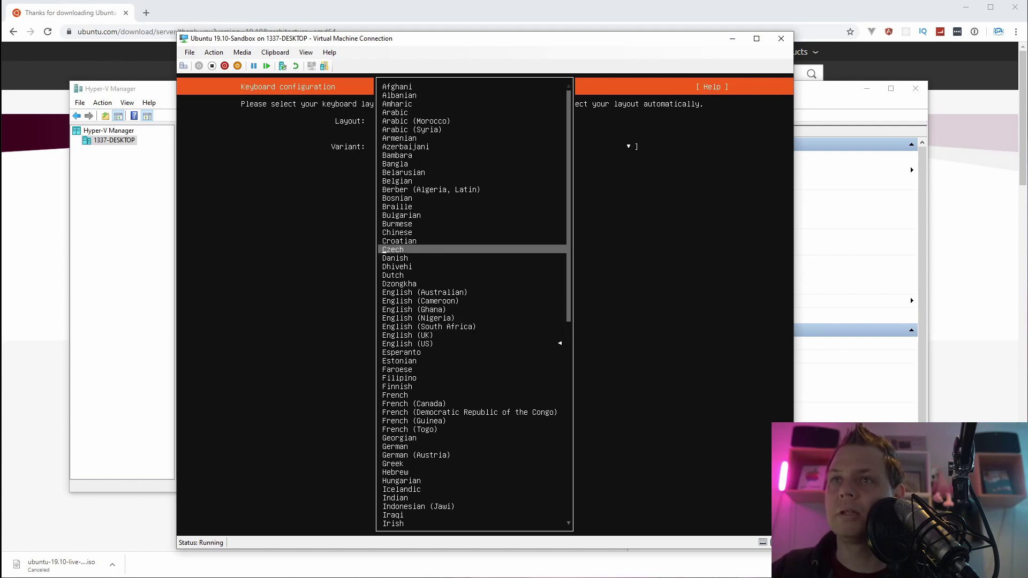
{"action": "key", "text": "Up"}
{"action": "key", "text": "Up"}
{"action": "key", "text": "Up"}
{"action": "key", "text": "Up"}
{"action": "key", "text": "Up"}
{"action": "key", "text": "Down"}
{"action": "key", "text": "Down"}
{"action": "key", "text": "Down"}
{"action": "key", "text": "Down"}
{"action": "key", "text": "Down"}
{"action": "key", "text": "Down"}
{"action": "key", "text": "Down"}
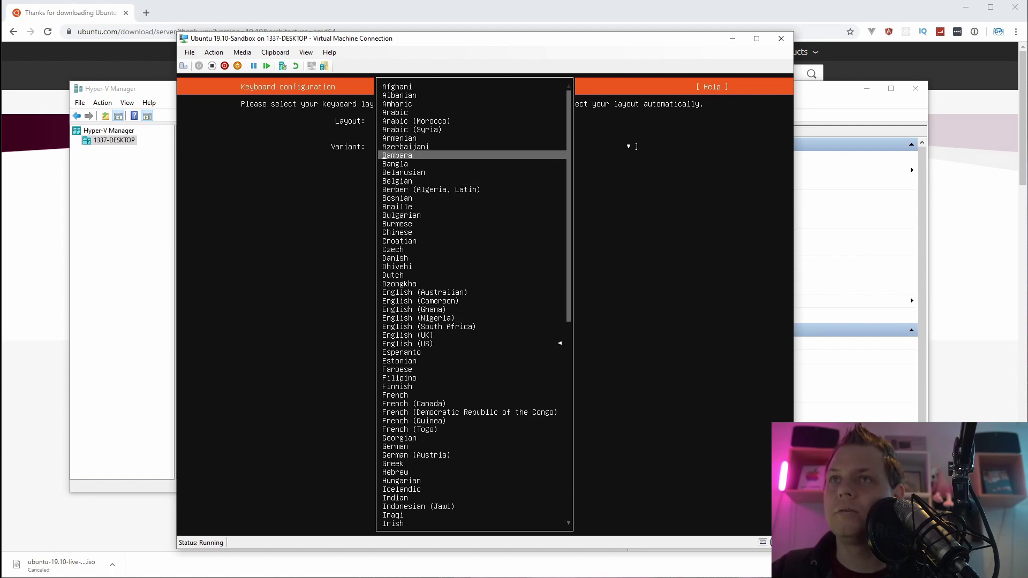
{"action": "key", "text": "Down"}
{"action": "key", "text": "Down"}
{"action": "key", "text": "Down"}
{"action": "key", "text": "Down"}
{"action": "key", "text": "Down"}
{"action": "key", "text": "Down"}
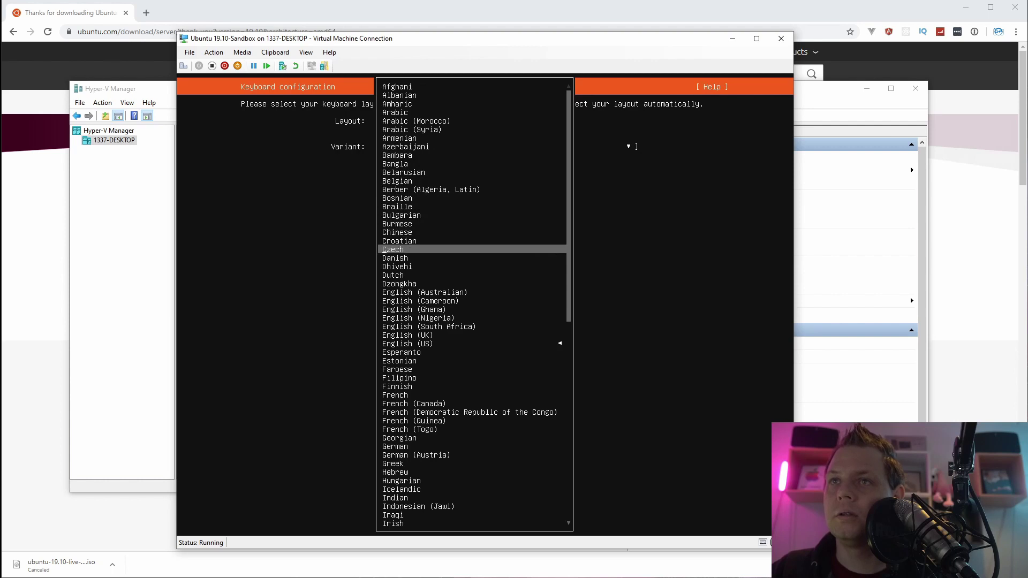
{"action": "key", "text": "Return"}
{"action": "key", "text": "Tab"}
{"action": "key", "text": "Tab"}
{"action": "key", "text": "Tab"}
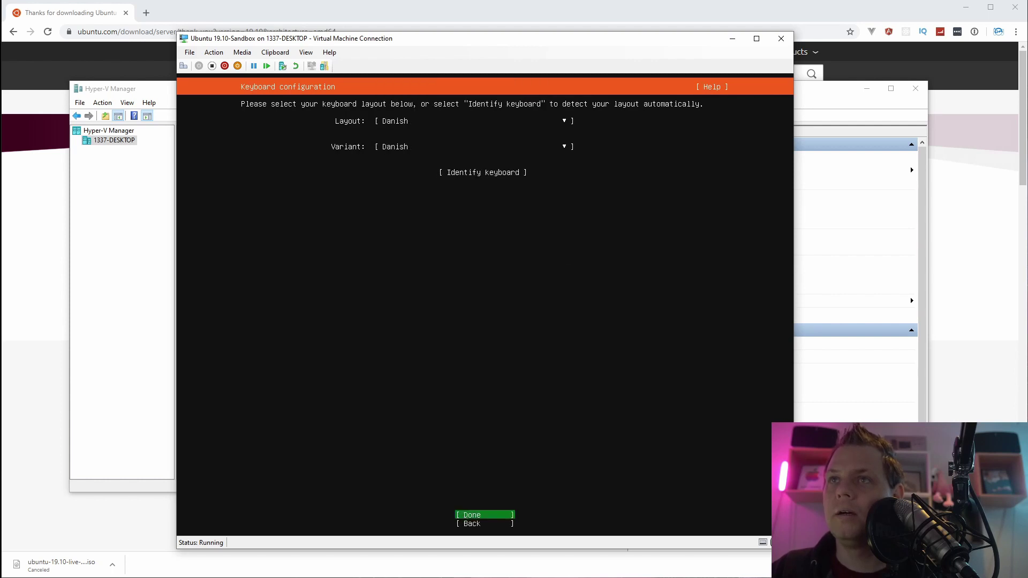
{"action": "key", "text": "Return"}
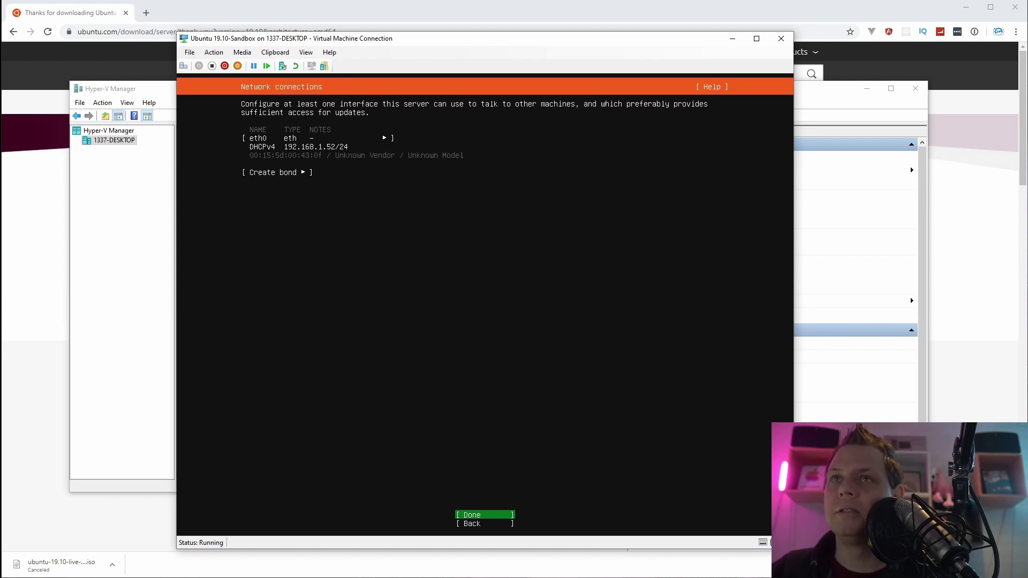
- Accept eth0 on DHCPv4, leave the proxy blank and keep the dk.archive.ubuntu.com mirror
{"action": "key", "text": "Return"}
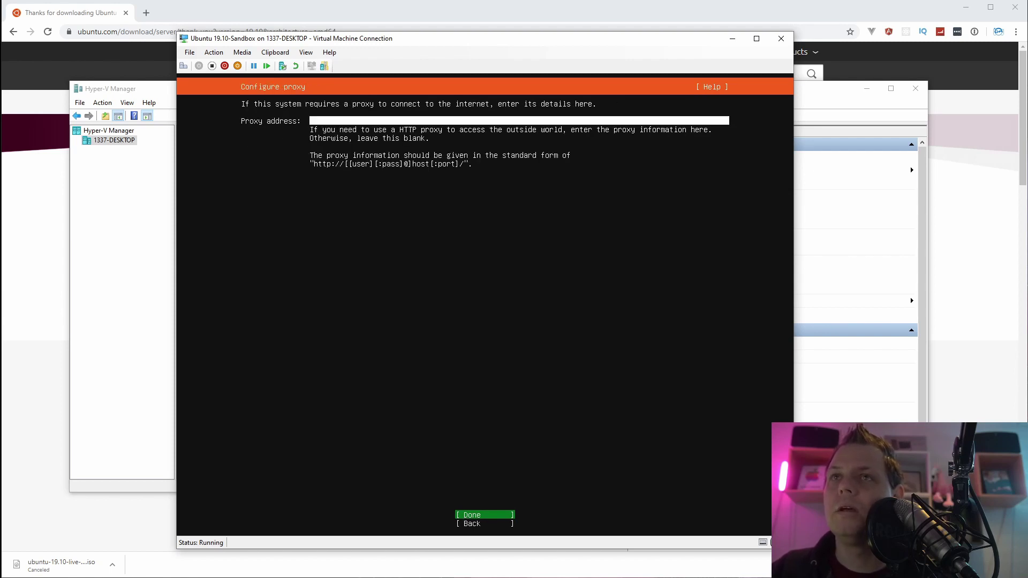
{"action": "key", "text": "Return"}
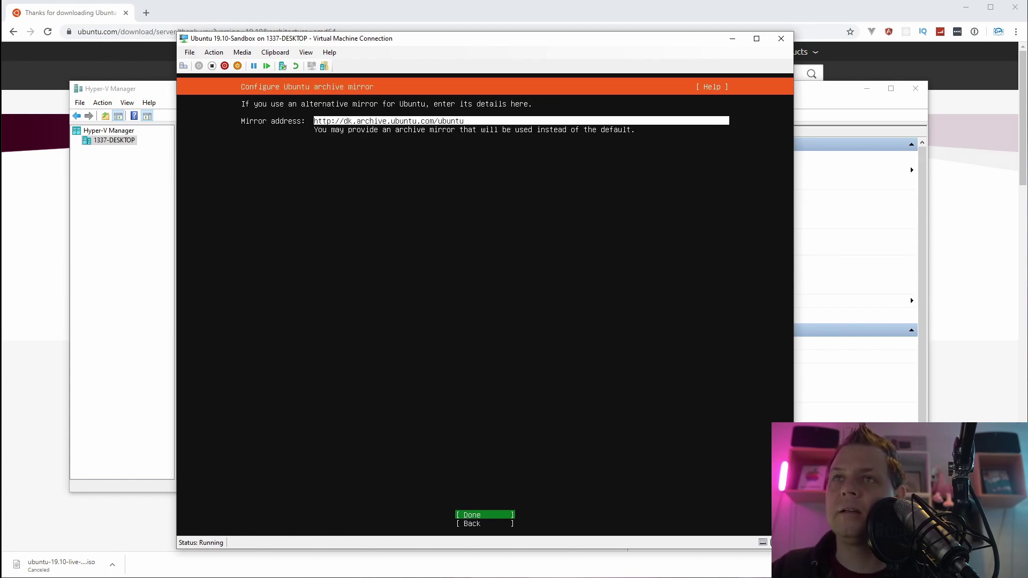
{"action": "key", "text": "Return"}
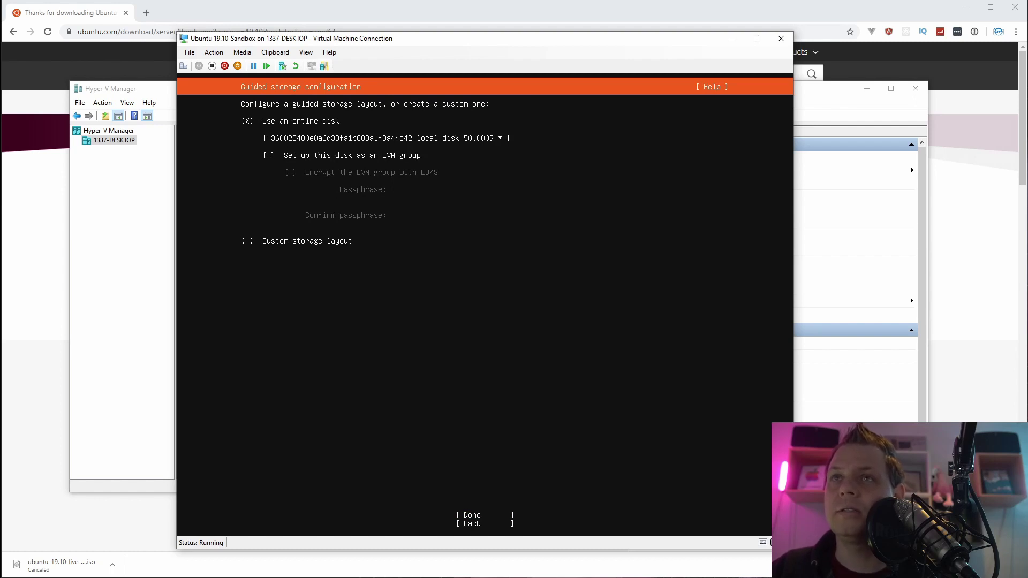
- Use the entire 50 GB disk, accept the partition layout and confirm the destructive-action warning
{"action": "key", "text": "Down"}
{"action": "key", "text": "Down"}
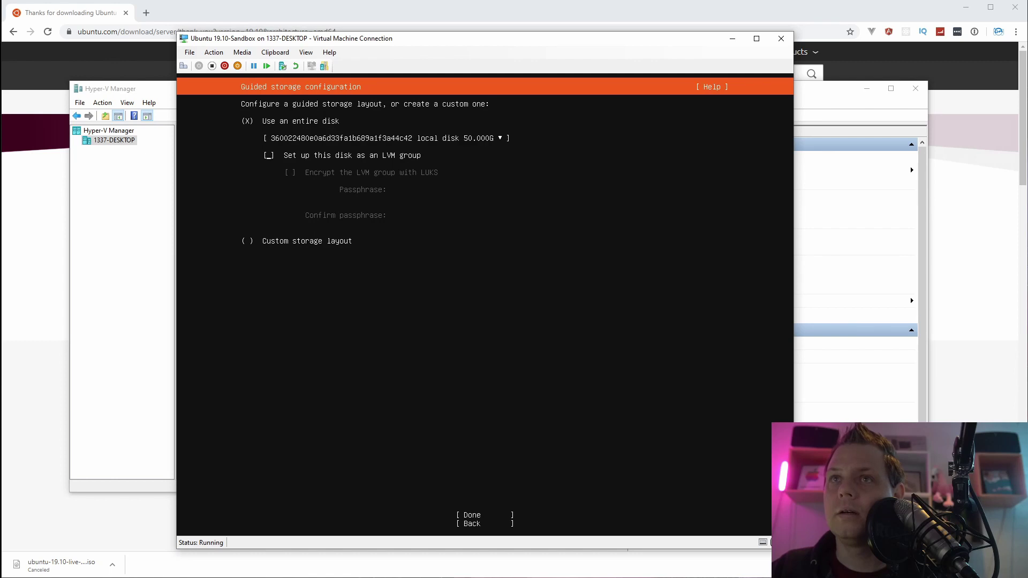
{"action": "key", "text": "Tab"}
{"action": "key", "text": "Return"}
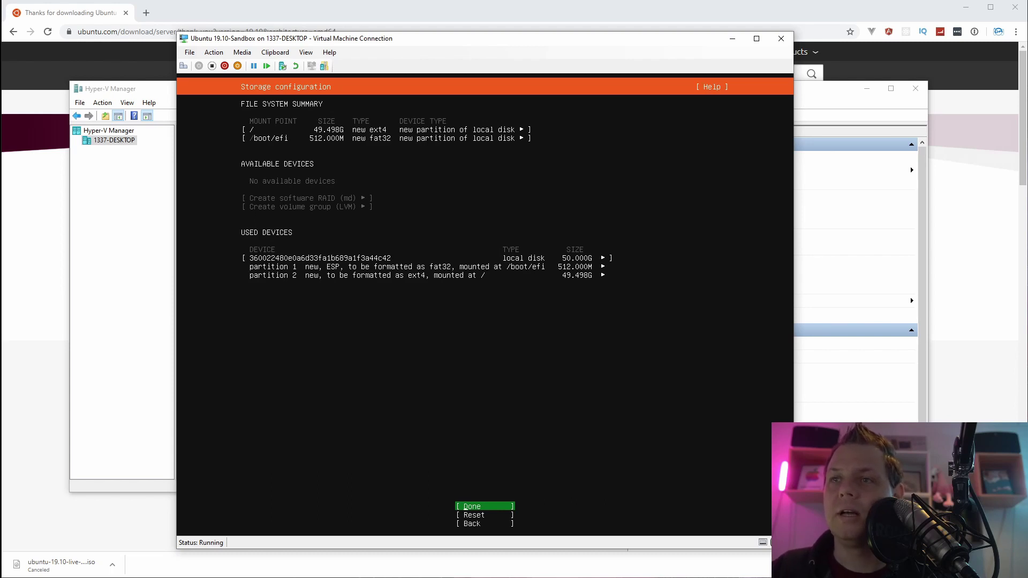
{"action": "key", "text": "Return"}
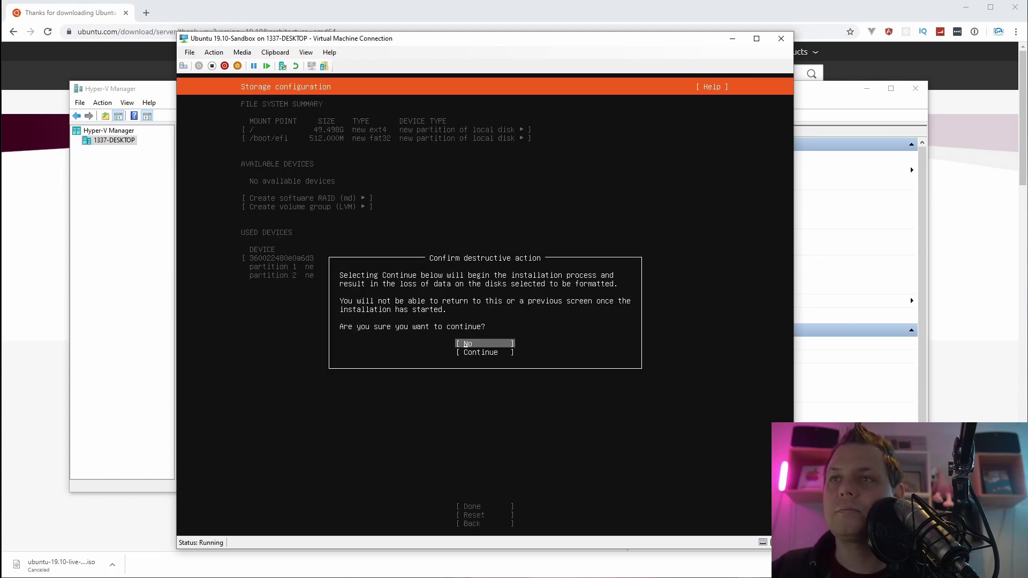
{"action": "left_click", "coordinate": [481, 352]}
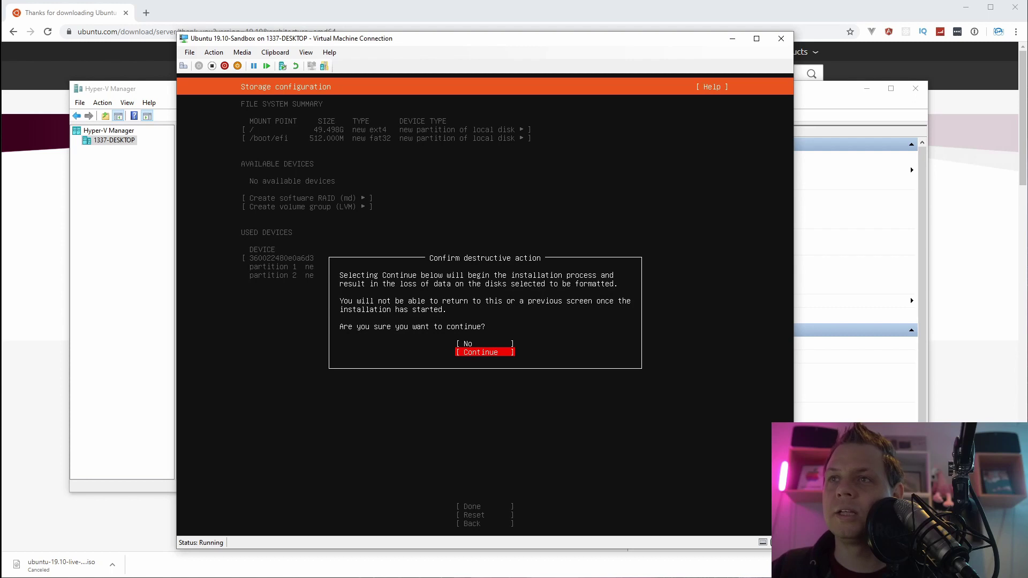
{"action": "key", "text": "Return"}
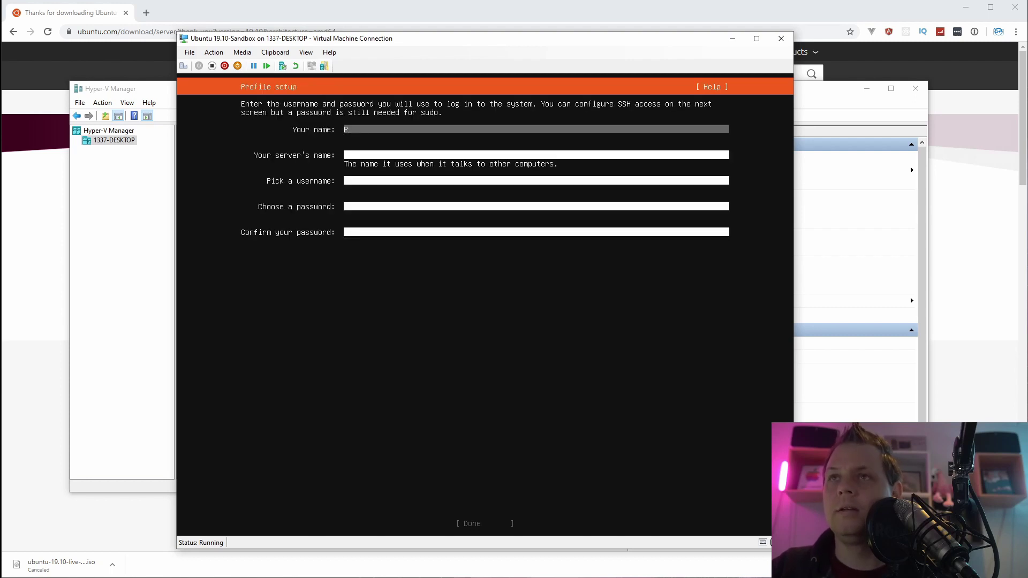
- Enter the full name and the server name ubuntu1910-sandbox in the profile
{"action": "type", "text": "Paris Nak"}
{"action": "key", "text": "BackSpace"}
{"action": "key", "text": "BackSpace"}
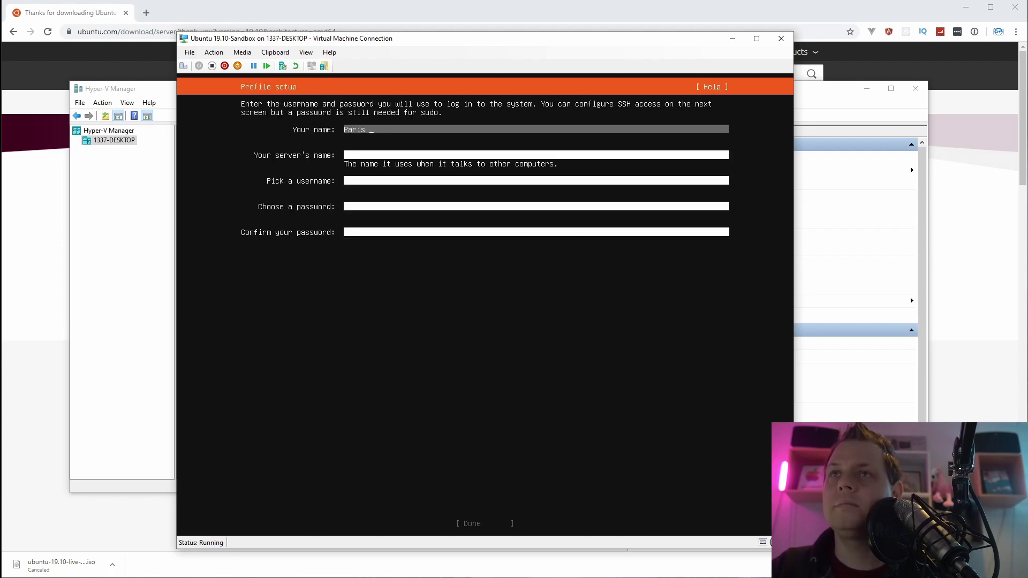
{"action": "type", "text": "M"}
{"action": "type", "text": "akita Kejser"}
{"action": "key", "text": "Tab"}
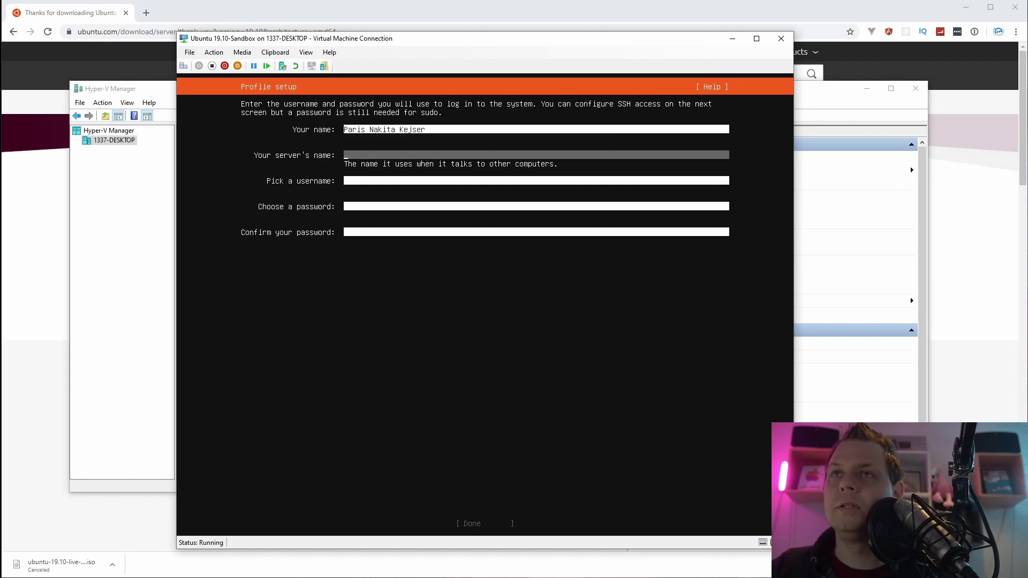
{"action": "type", "text": "ubuntu1910-"}
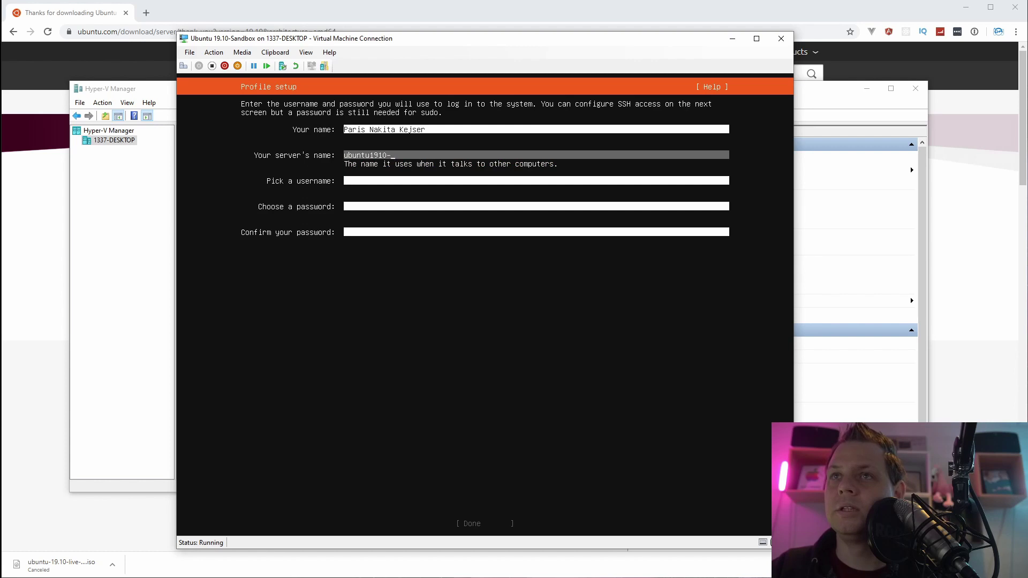
{"action": "type", "text": "sandbox"}
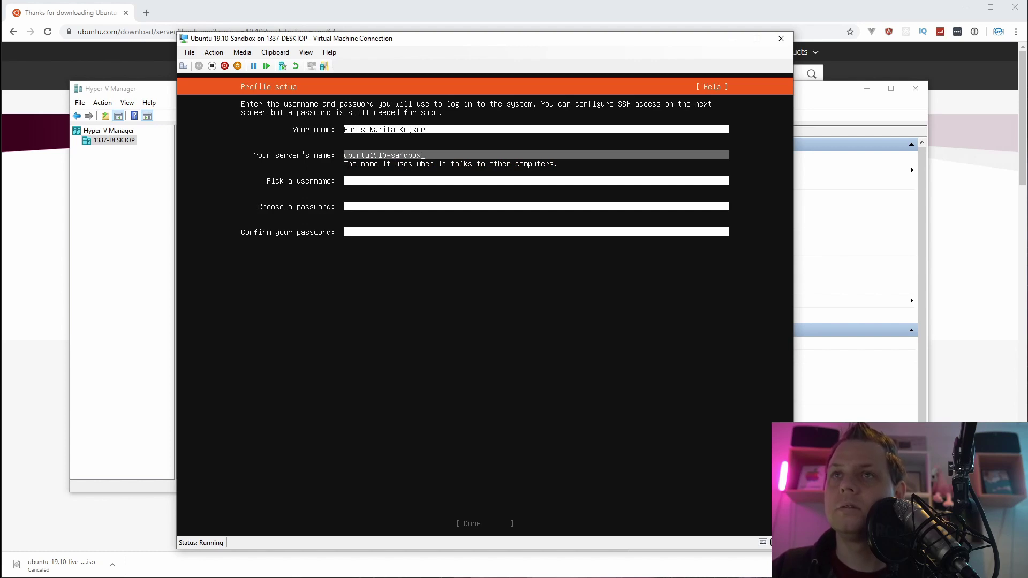
{"action": "key", "text": "Tab"}
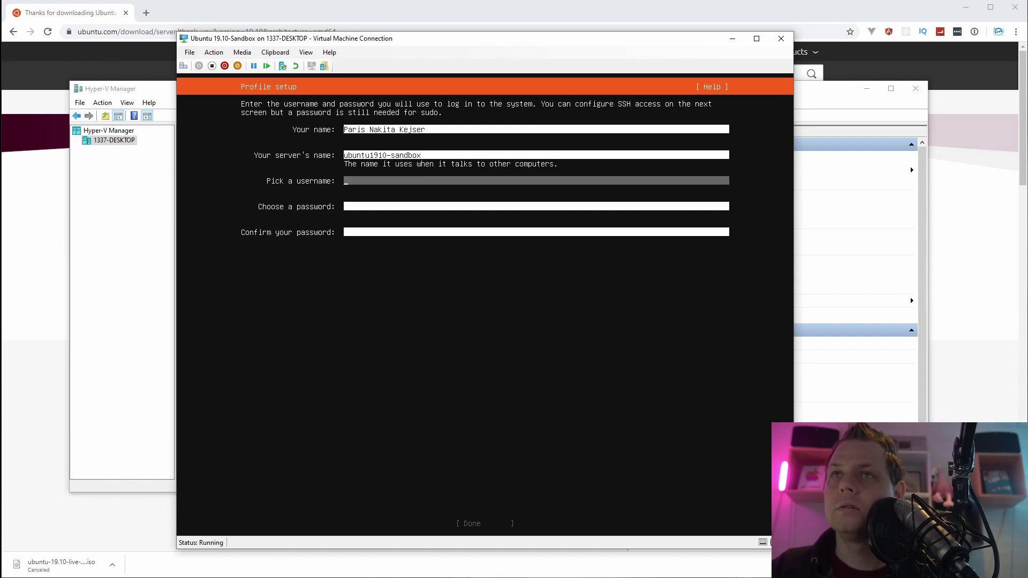
- Set the username and matching password, submit the profile, and enable the OpenSSH server install
{"action": "type", "text": "paris"}
{"action": "key", "text": "Tab"}
{"action": "type", "text": "*********"}
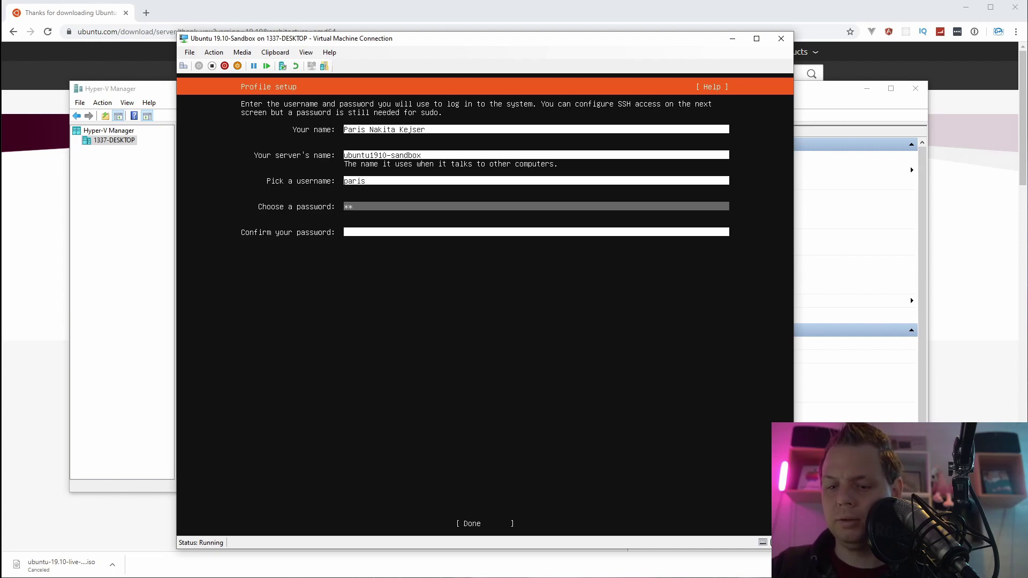
{"action": "key", "text": "Tab"}
{"action": "type", "text": "*********"}
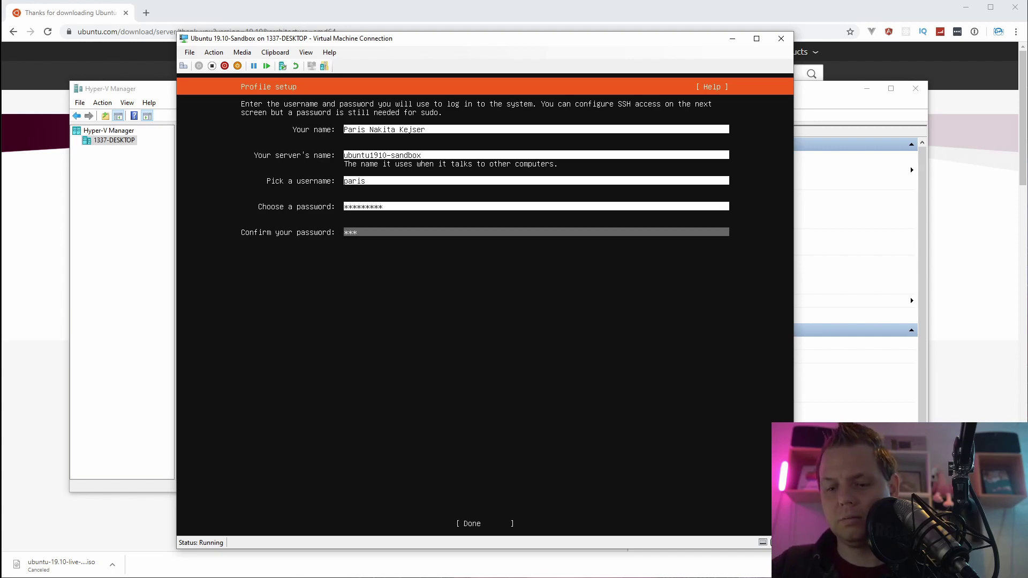
{"action": "key", "text": "Tab"}
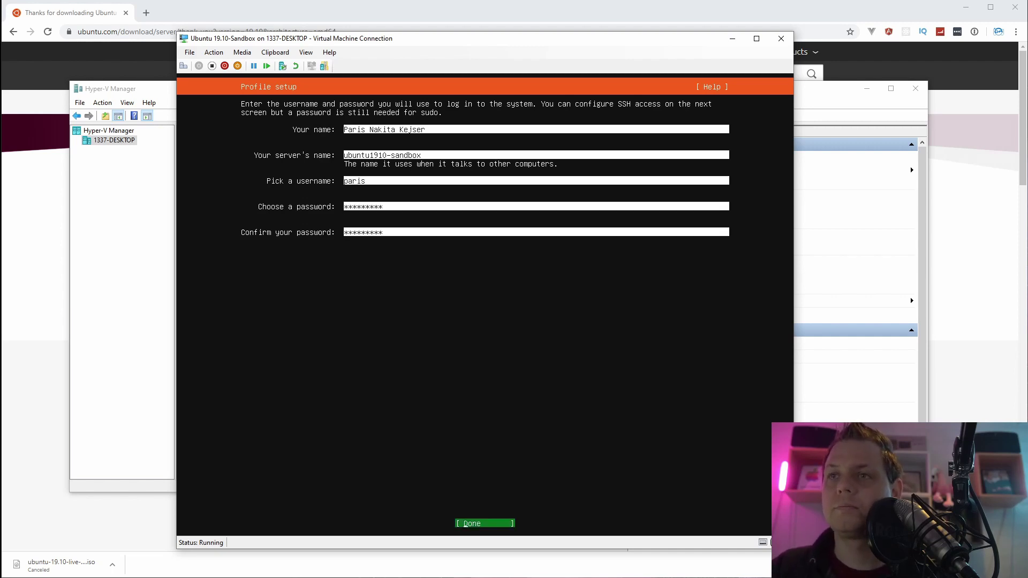
{"action": "key", "text": "Return"}
{"action": "key", "text": "space"}
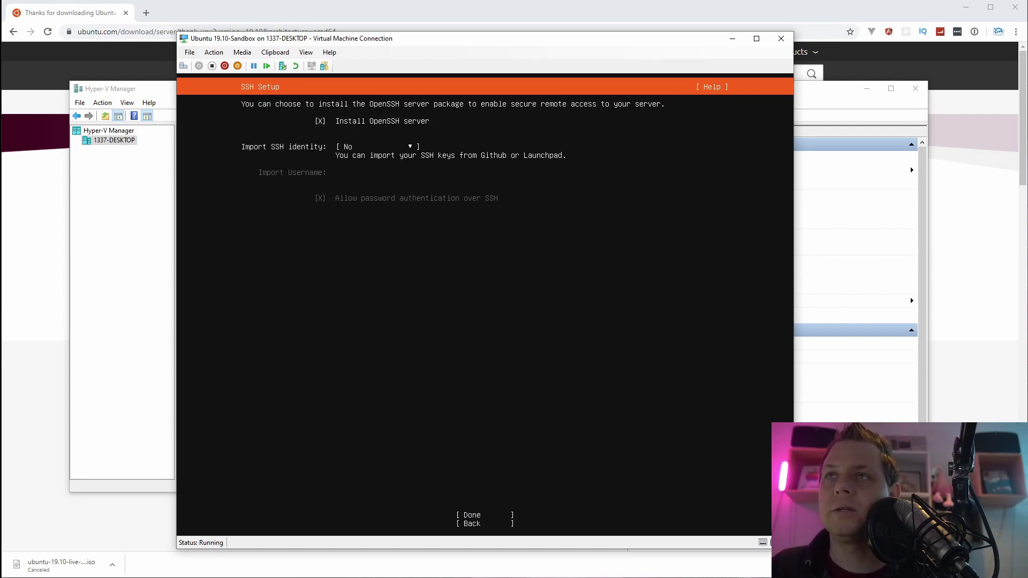
- Confirm SSH setup without identity import and skip the featured server snaps to begin installing
{"action": "key", "text": "Tab"}
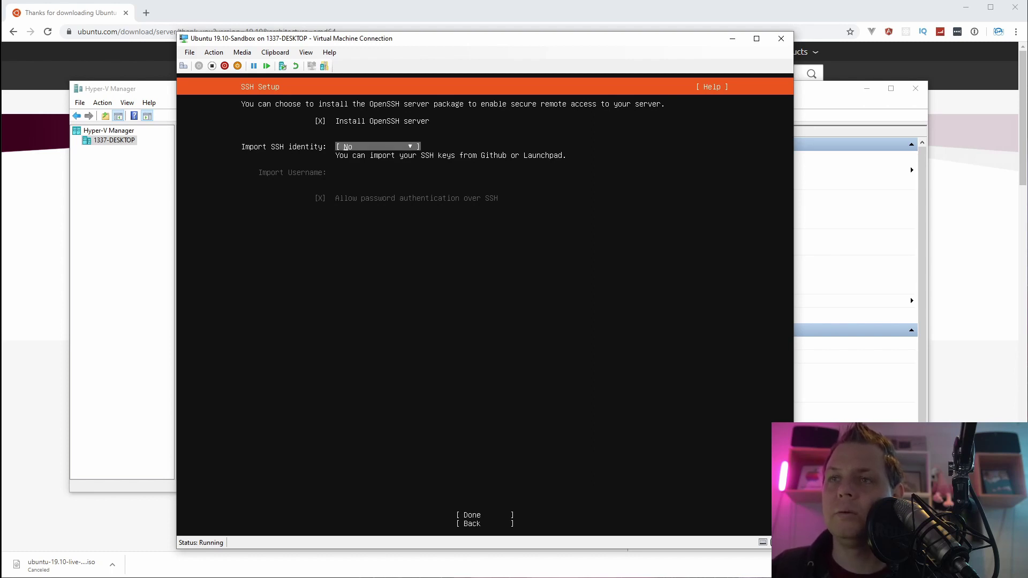
{"action": "key", "text": "Tab"}
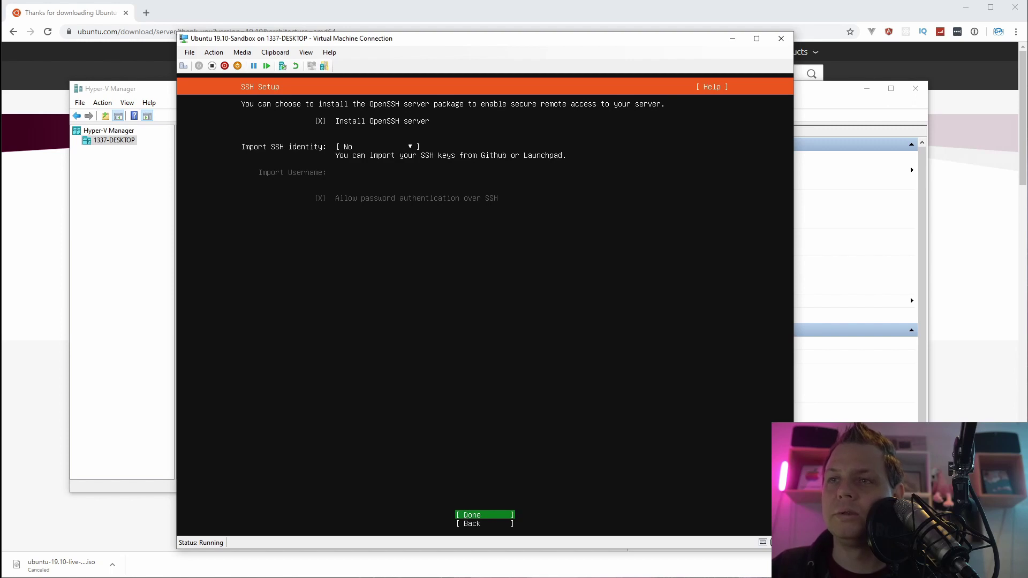
{"action": "key", "text": "Return"}
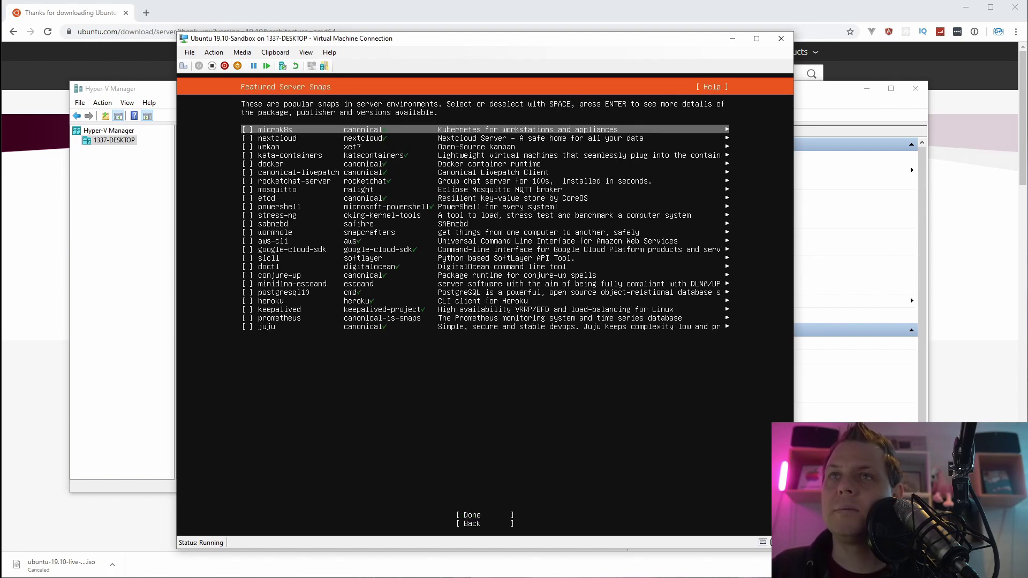
{"action": "key", "text": "Tab"}
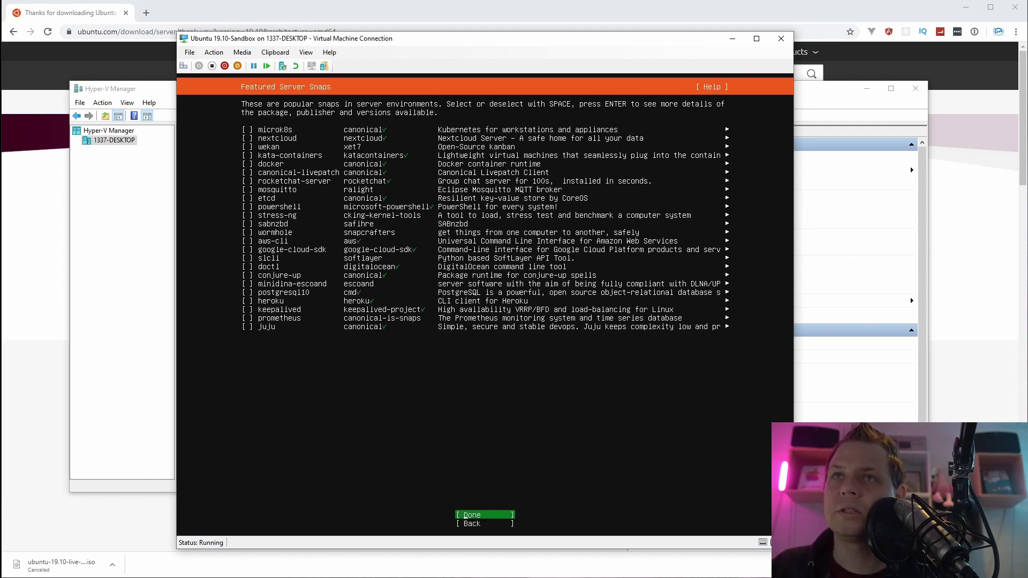
{"action": "key", "text": "Return"}
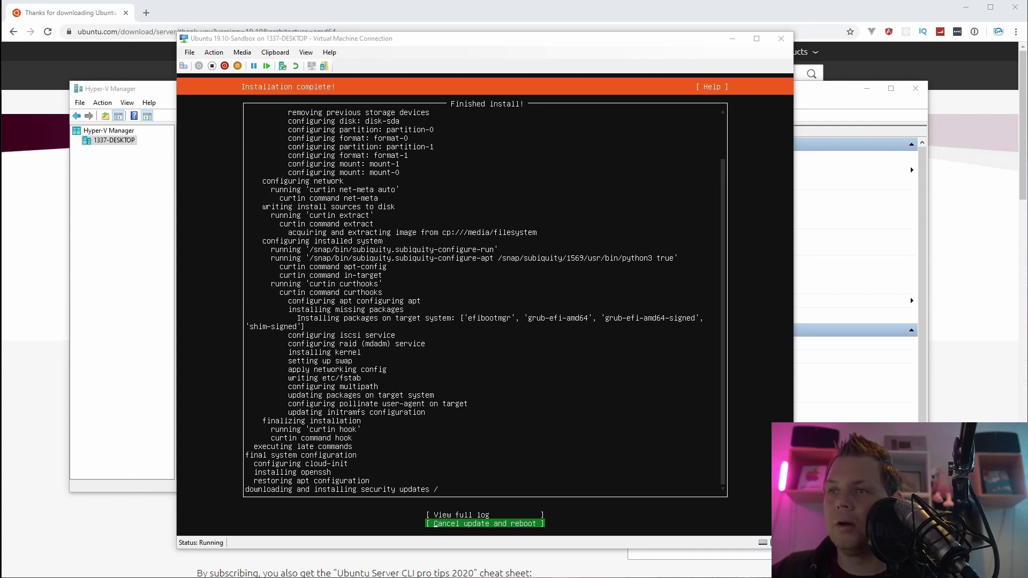
- Once installation completes, choose 'Cancel update and reboot' to restart the VM
{"action": "key", "text": "alt+Tab"}
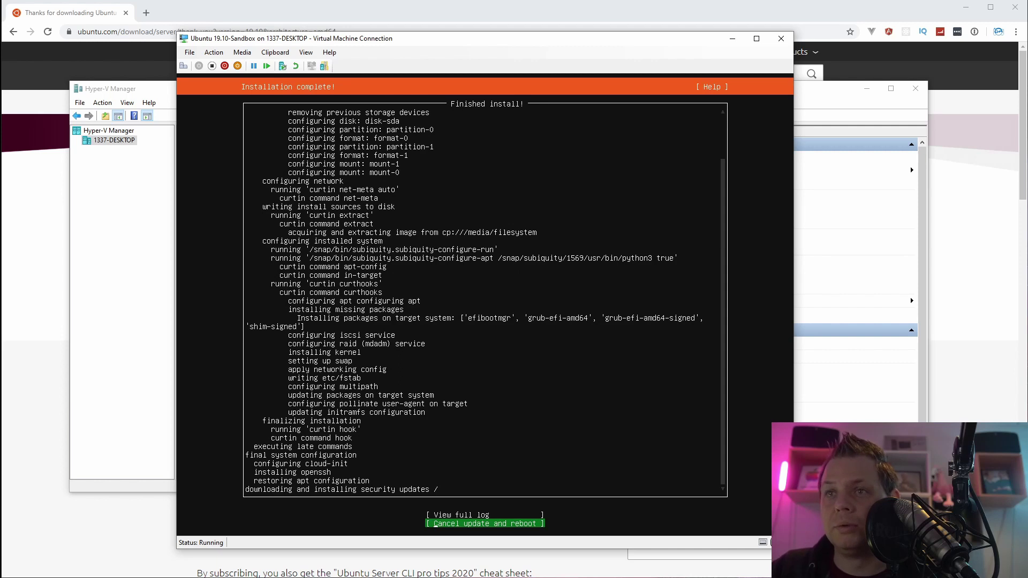
{"action": "key", "text": "Return"}
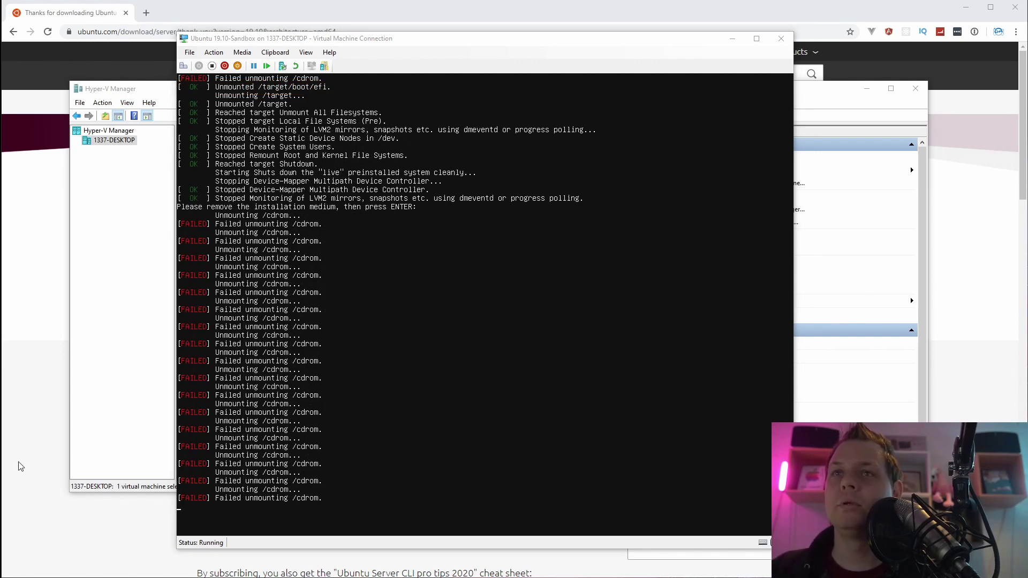
- Close the VM console and turn off the Ubuntu 19.10-Sandbox VM
{"action": "left_click", "coordinate": [780, 39]}
{"action": "right_click", "coordinate": [449, 233]}
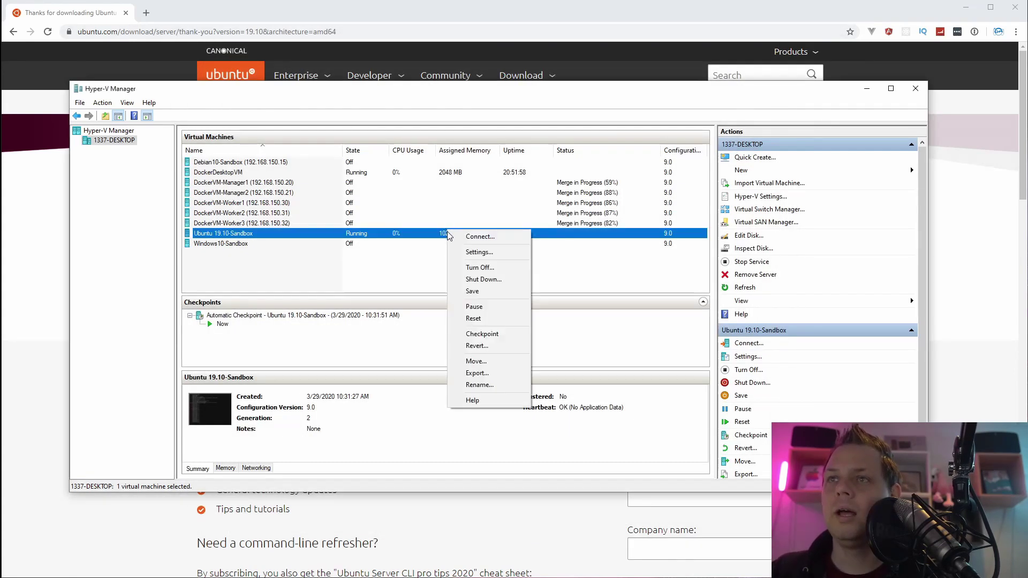
{"action": "left_click", "coordinate": [492, 267]}
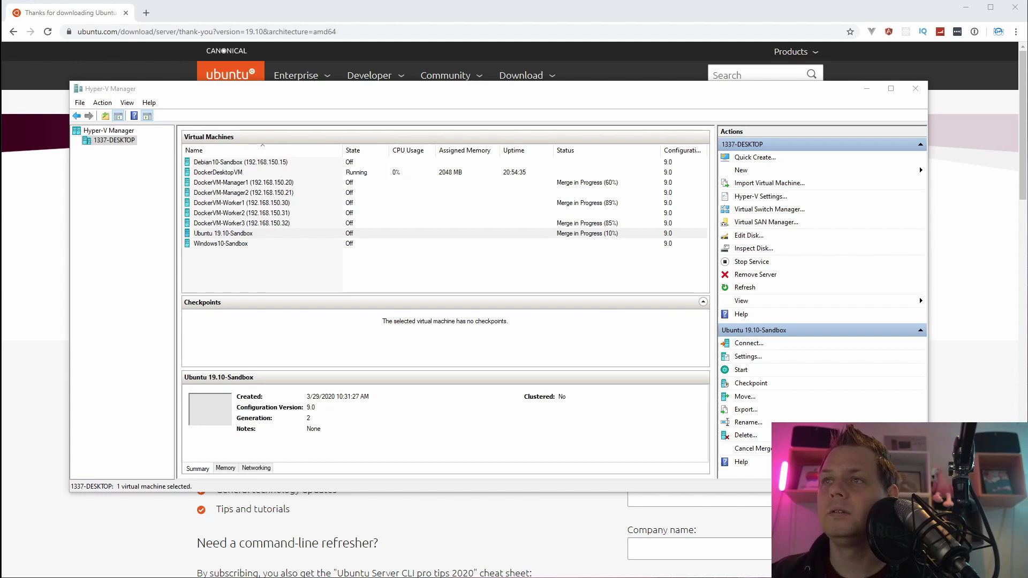
- Start Ubuntu 19.10-Sandbox again and reconnect to its console
{"action": "right_click", "coordinate": [365, 237]}
{"action": "left_click", "coordinate": [389, 272]}
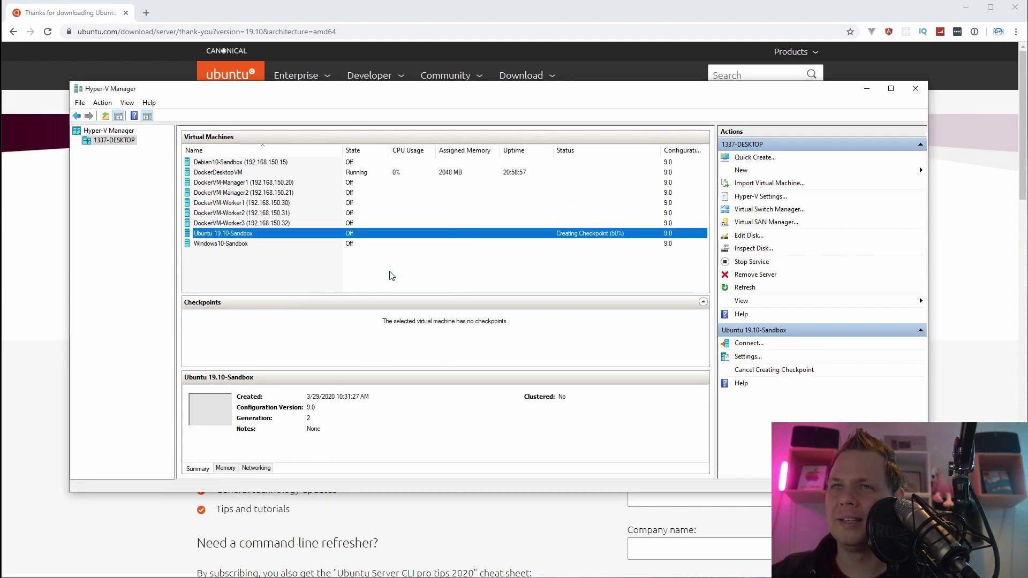
{"action": "double_click", "coordinate": [353, 238]}
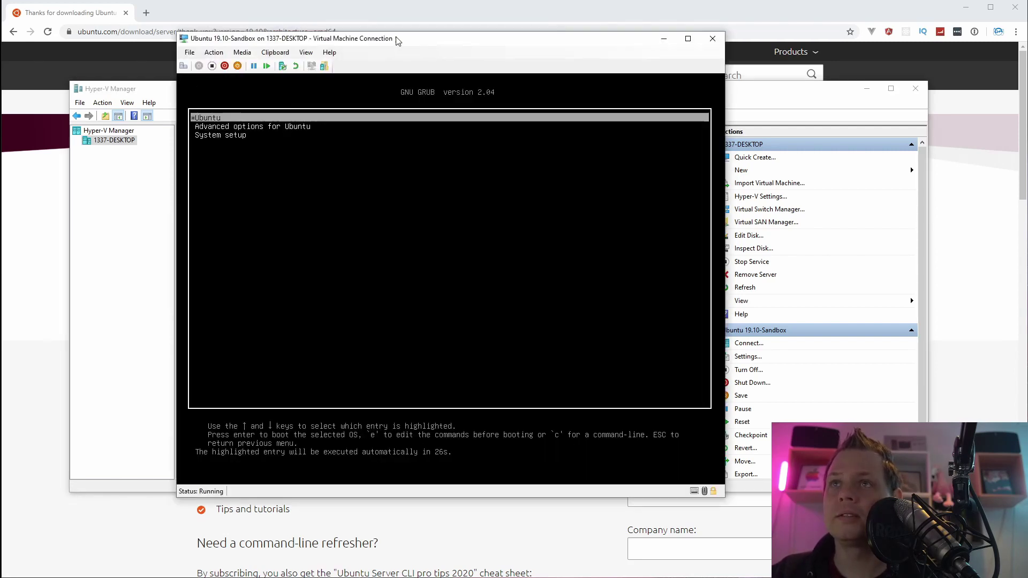
- Halt the GRUB countdown on the Ubuntu entry and boot into it
{"action": "left_click_drag", "start_coordinate": [396, 36], "coordinate": [408, 49]}
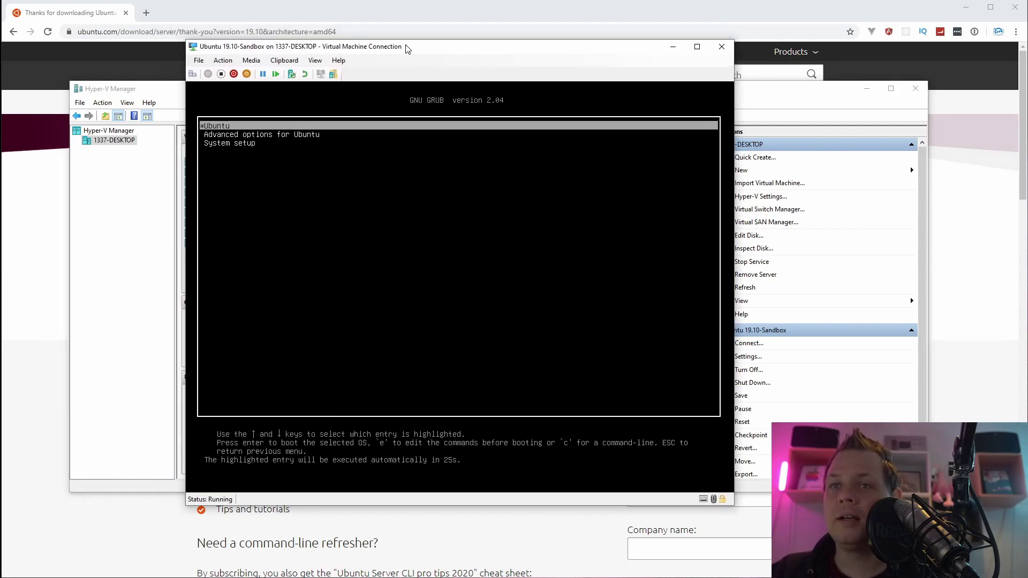
{"action": "key", "text": "Down"}
{"action": "key", "text": "Up"}
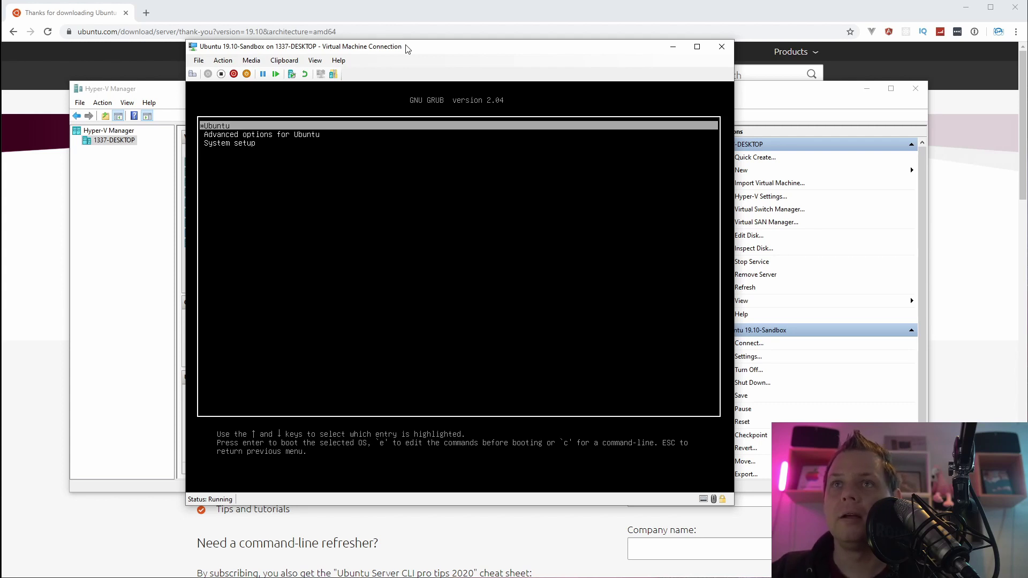
{"action": "key", "text": "Return"}
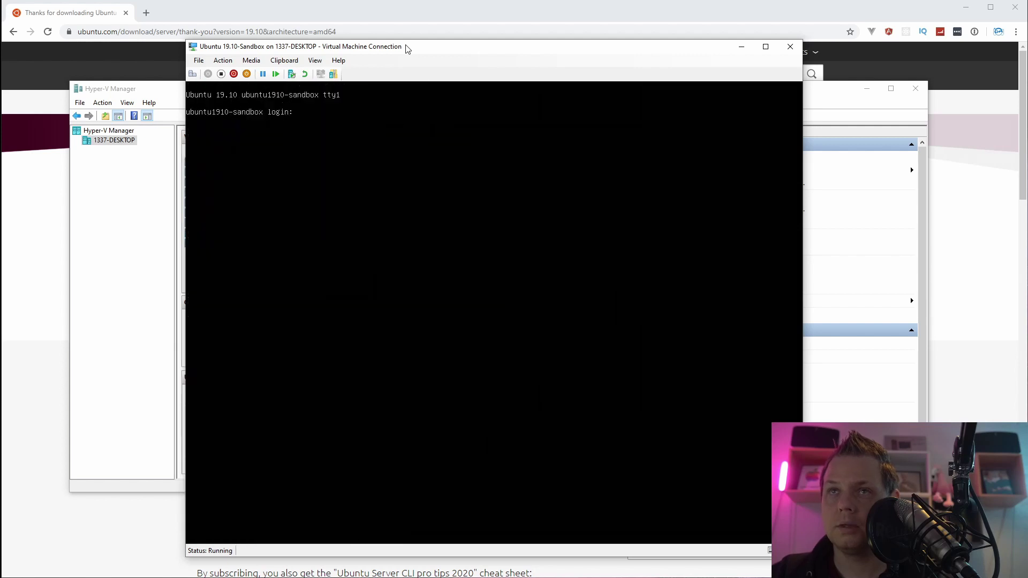
- Log in with the account's username and password, then enter the clear and htop commands
{"action": "type", "text": "paris"}
{"action": "key", "text": "Return"}
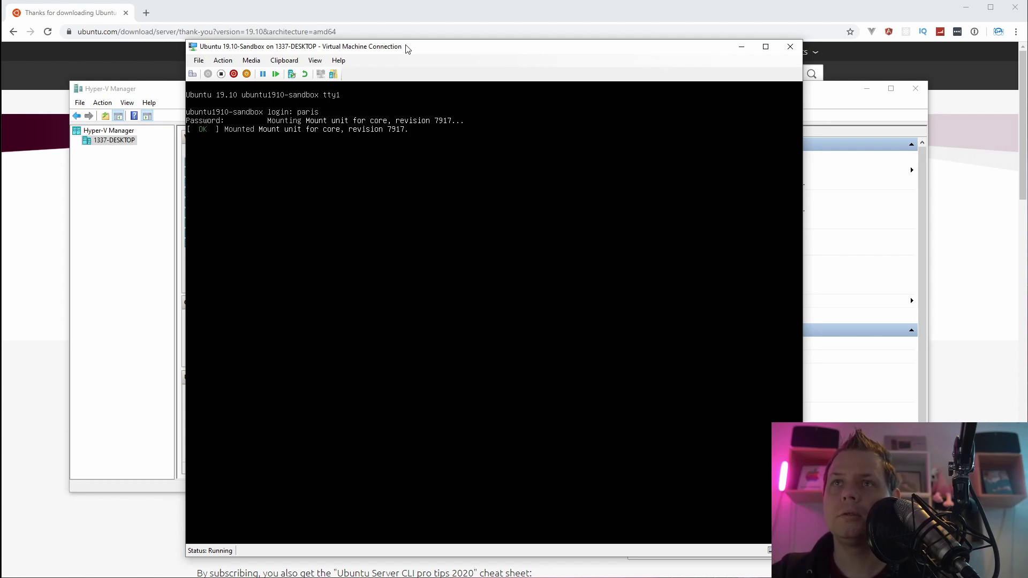
{"action": "key", "text": "Return"}
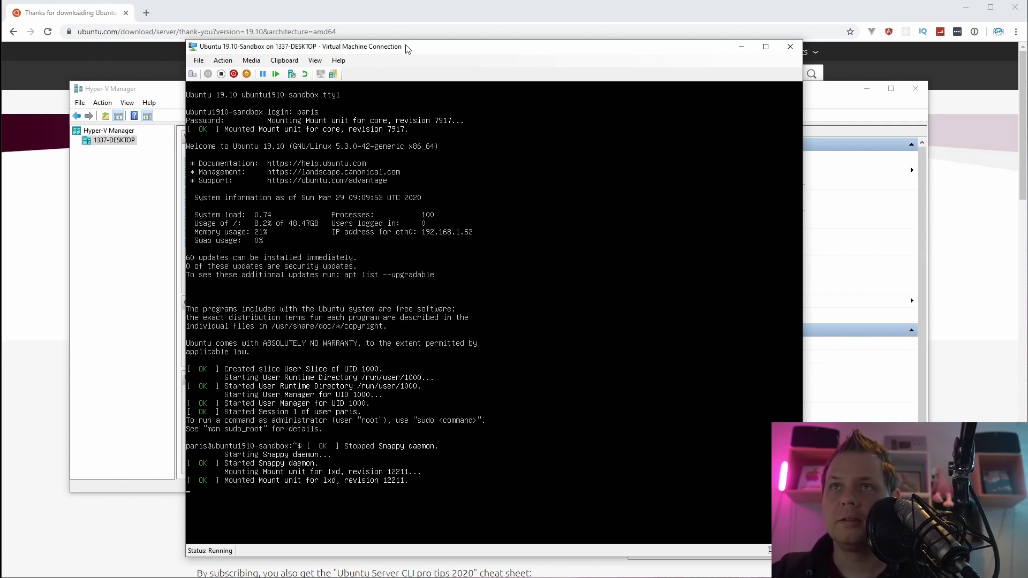
{"action": "type", "text": "cle"}
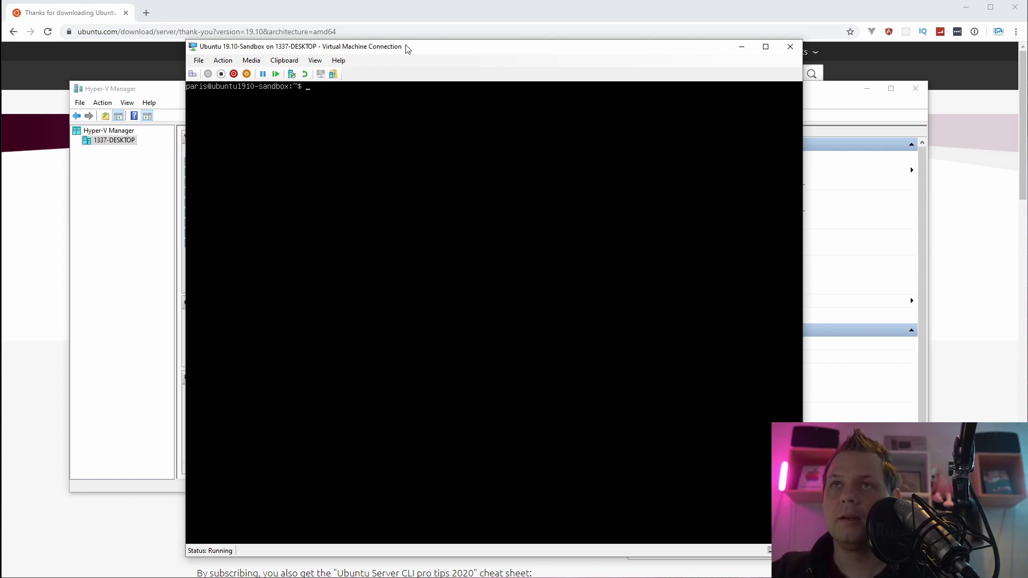
{"action": "type", "text": "top"}
- Check running processes in htop, then run 'sudo apt update && sudo apt dist-upgrade -y'
{"action": "key", "text": "Return"}
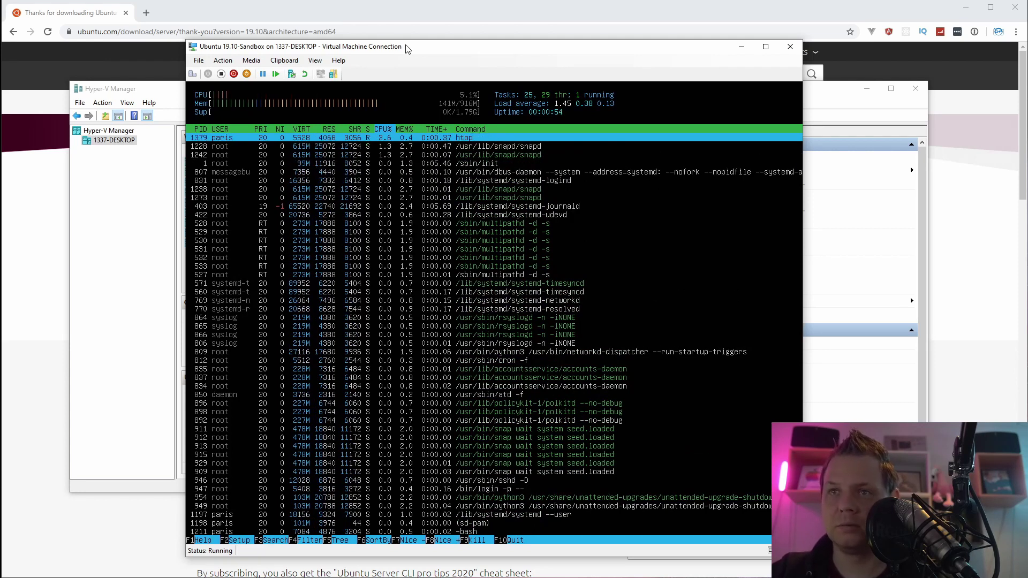
{"action": "key", "text": "q"}
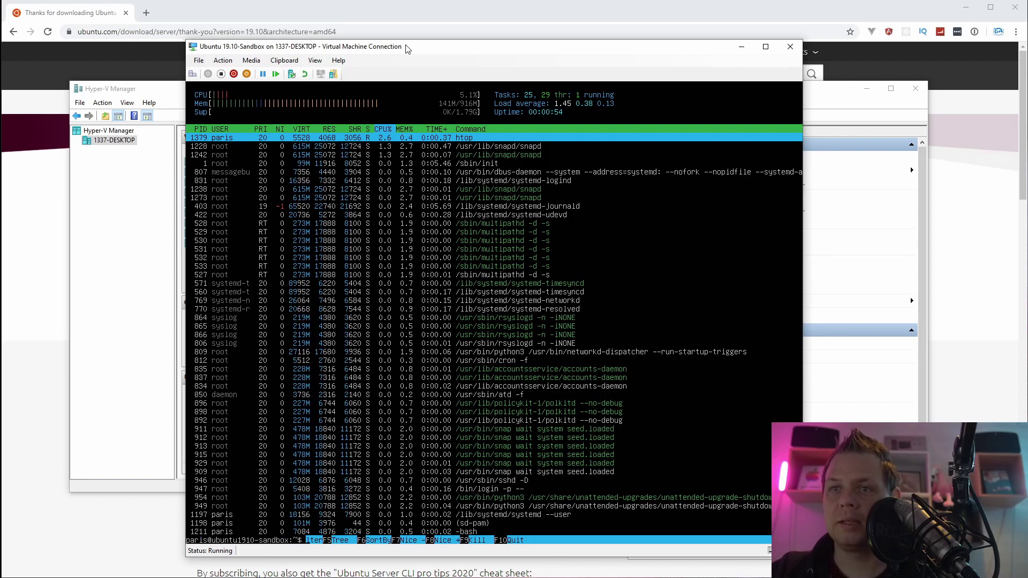
{"action": "type", "text": "sudo apt upda"}
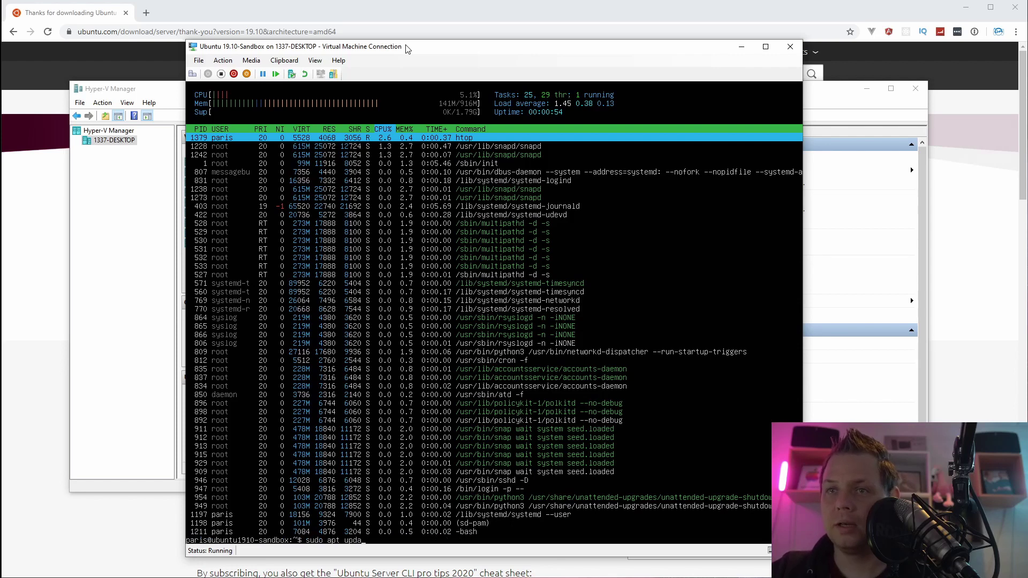
{"action": "type", "text": "te && sud"}
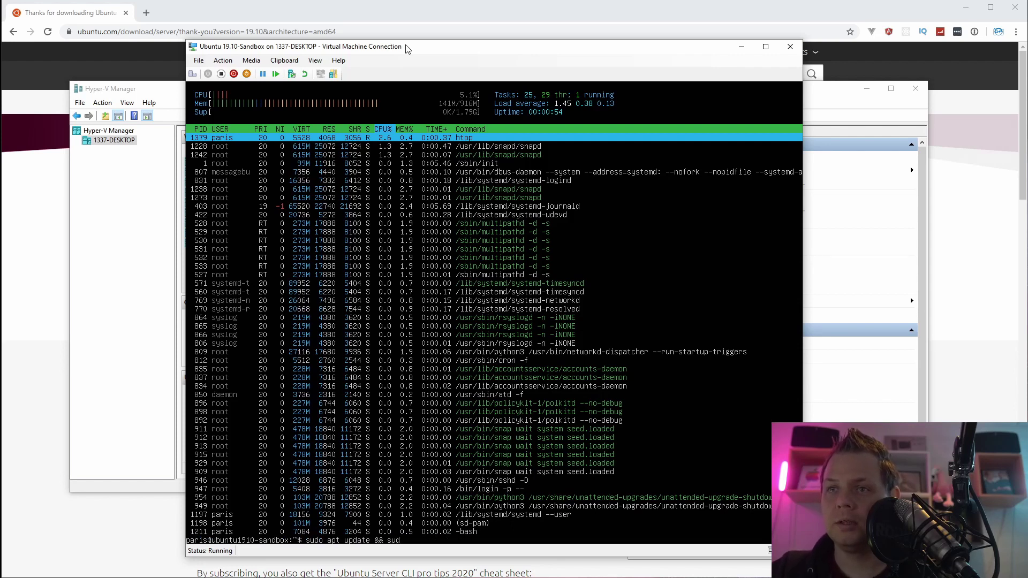
{"action": "type", "text": "o apt dist-upgrade -y"}
{"action": "key", "text": "Return"}
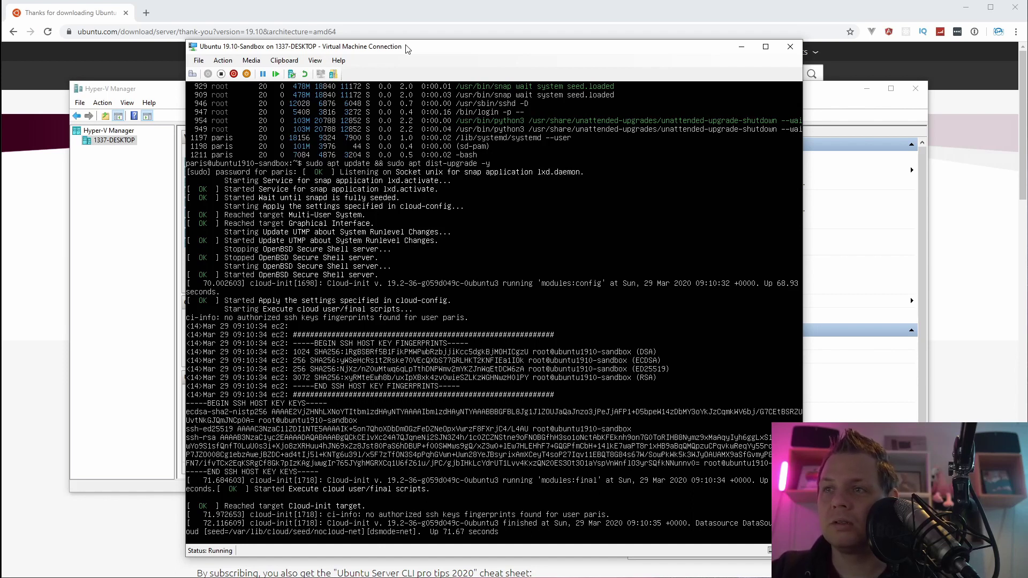
- Enter the sudo password, retrying after the first rejection, so apt starts updating
{"action": "key", "text": "Return"}
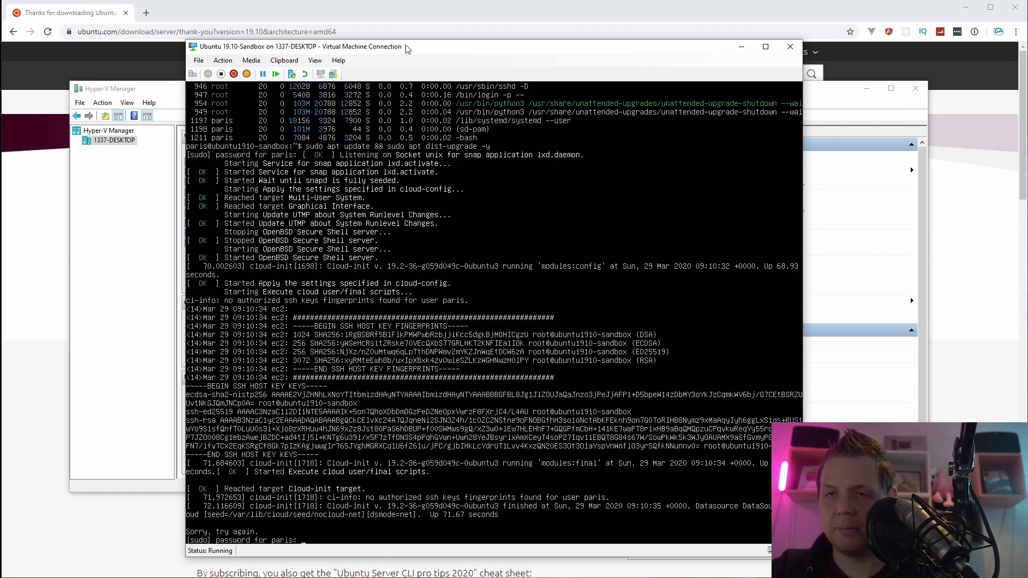
{"action": "key", "text": "Return"}
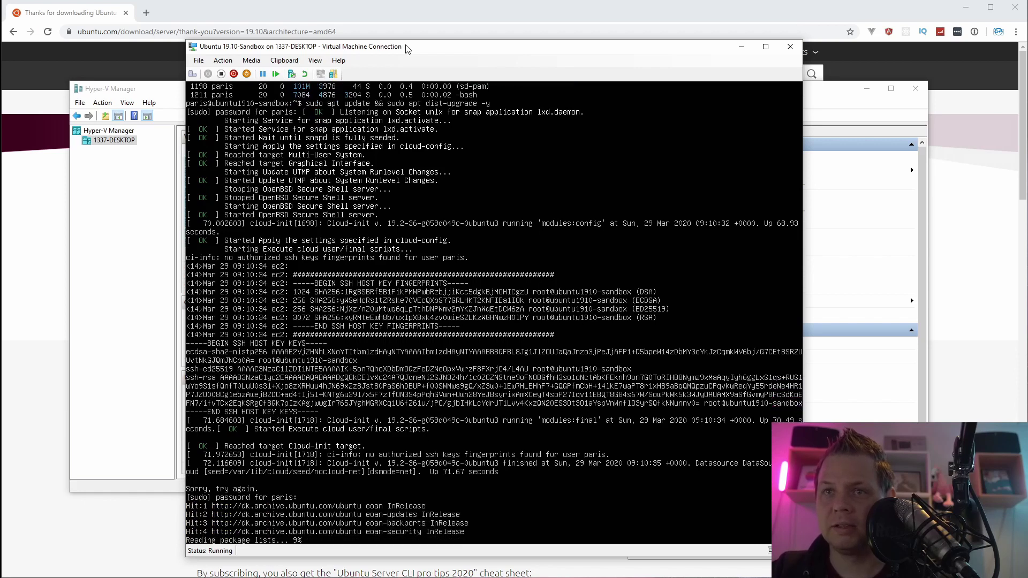